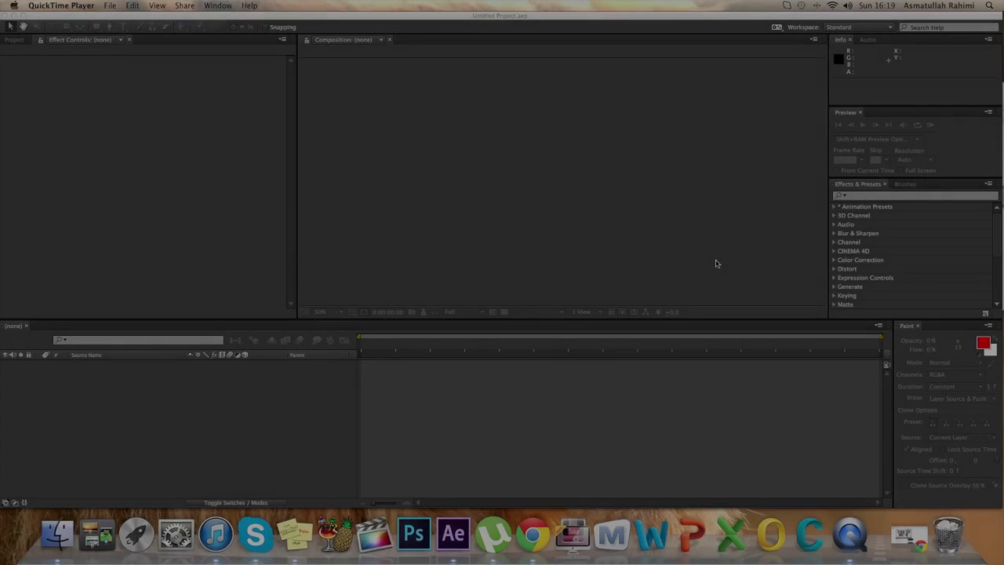
Import the Kuroko No Basket 2 Opening 1 HD video file and create a composition from it
{"action": "left_click", "coordinate": [59, 531]}
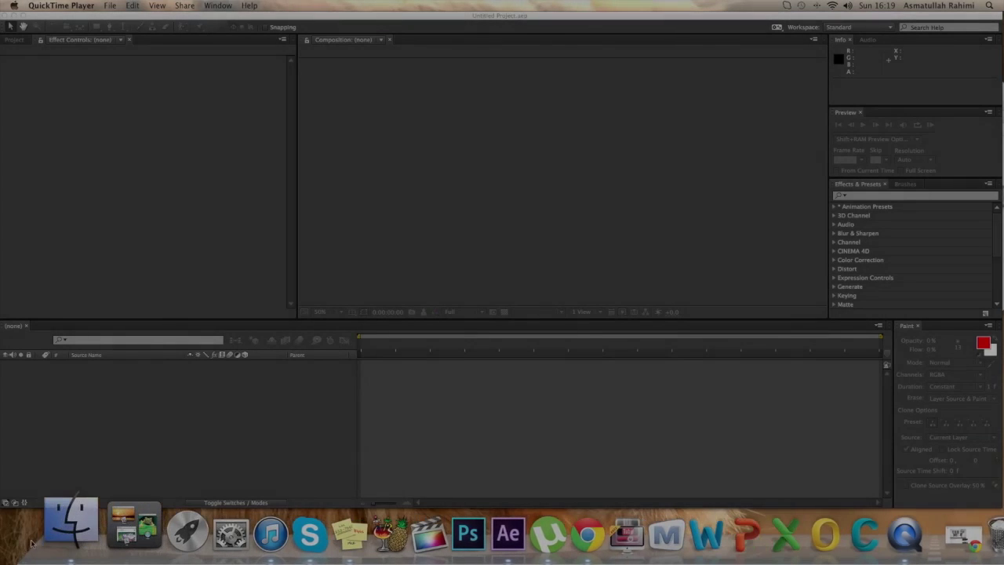
{"action": "left_click_drag", "start_coordinate": [716, 225], "coordinate": [47, 236]}
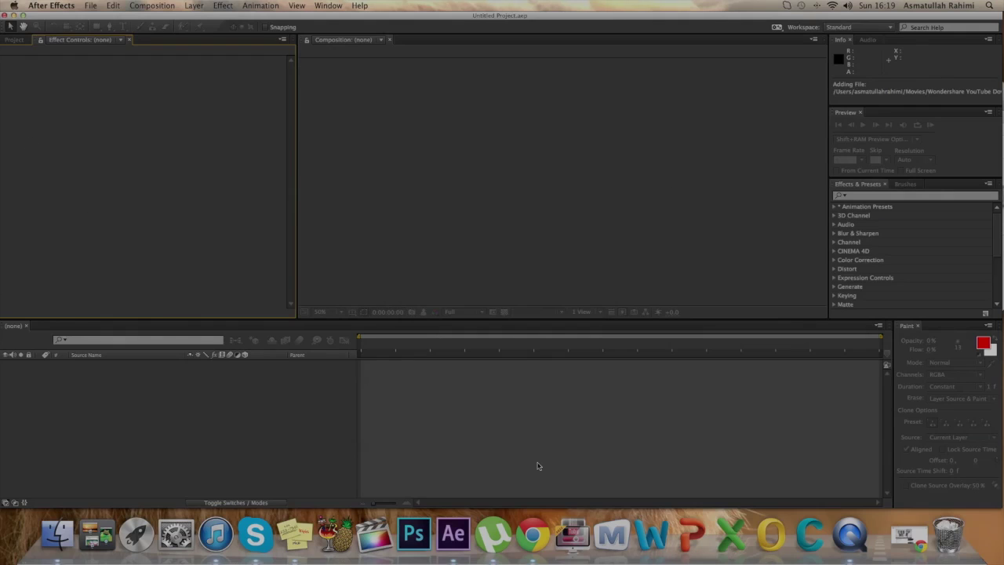
{"action": "mouse_move", "coordinate": [2, 30]}
{"action": "left_mouse_down"}
{"action": "mouse_move", "coordinate": [34, 53]}
{"action": "mouse_move", "coordinate": [21, 32]}
{"action": "left_mouse_up"}
{"action": "left_click", "coordinate": [44, 27]}
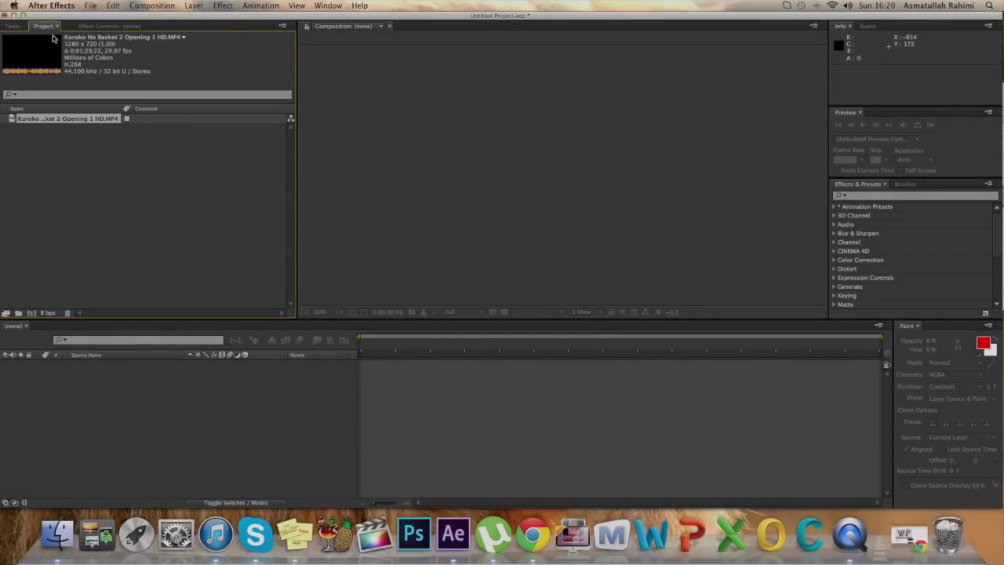
{"action": "left_click_drag", "start_coordinate": [44, 120], "coordinate": [144, 370]}
{"action": "left_click", "coordinate": [17, 30]}
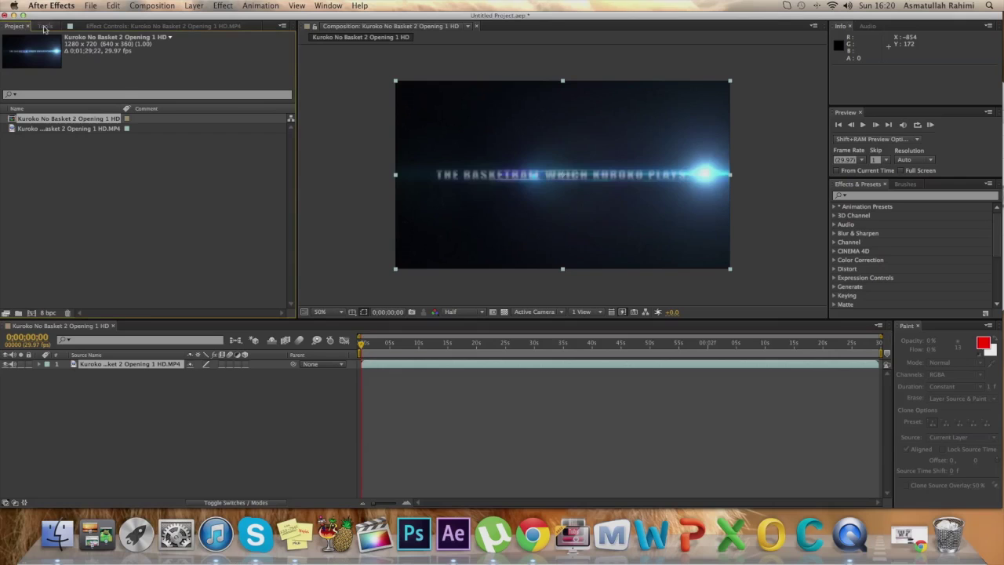
Split the video layer at 0;00;15;11, and split its first part again at 0;00;12;23
{"action": "left_click_drag", "start_coordinate": [363, 346], "coordinate": [452, 357]}
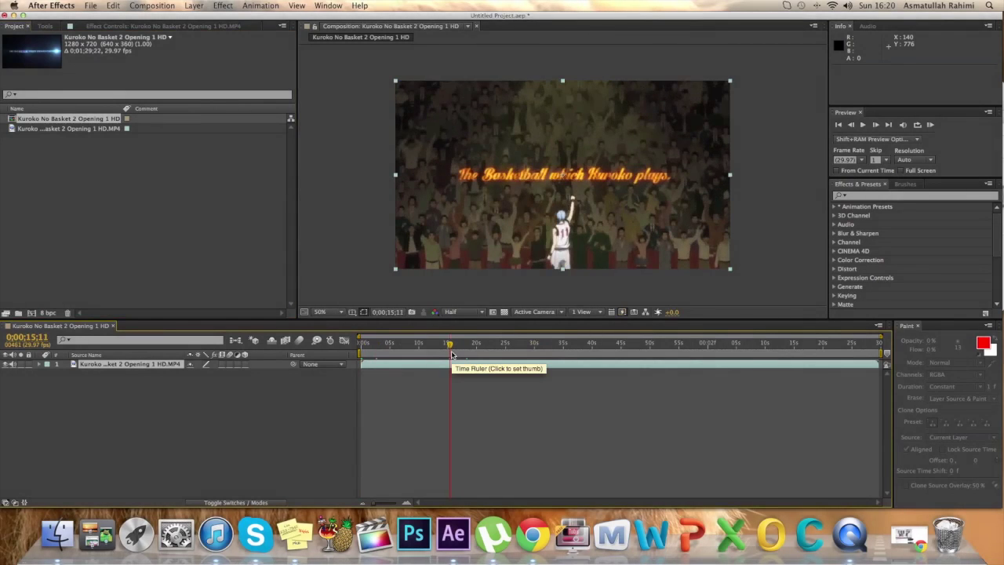
{"action": "key", "text": "super+shift+d"}
{"action": "left_click", "coordinate": [459, 350]}
{"action": "left_click_drag", "start_coordinate": [460, 350], "coordinate": [434, 355]}
{"action": "left_click", "coordinate": [438, 374]}
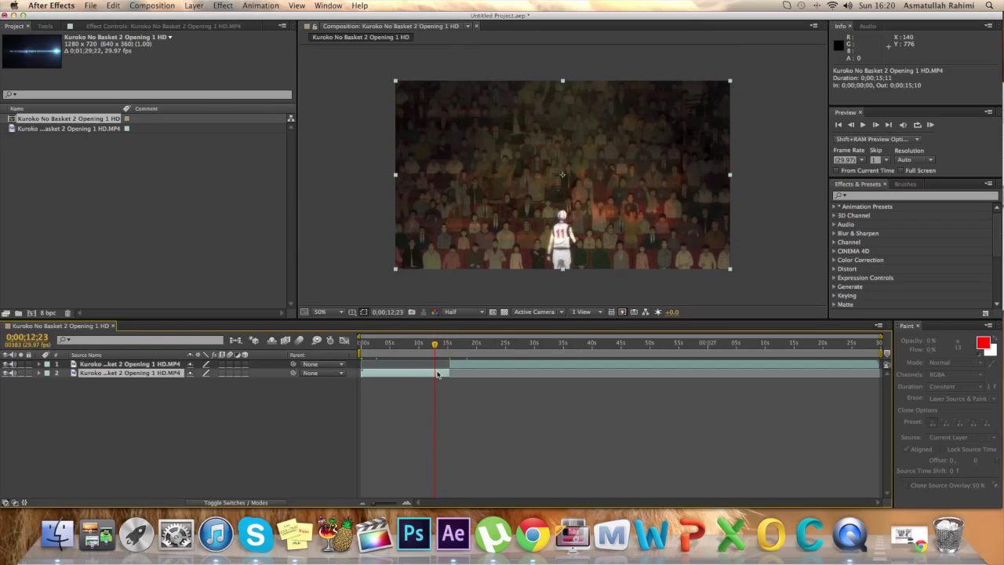
{"action": "key", "text": "super+shift+d"}
Split the remaining footage at 0;00;35;19 and again at 0;00;37;06
{"action": "left_click_drag", "start_coordinate": [437, 348], "coordinate": [567, 346]}
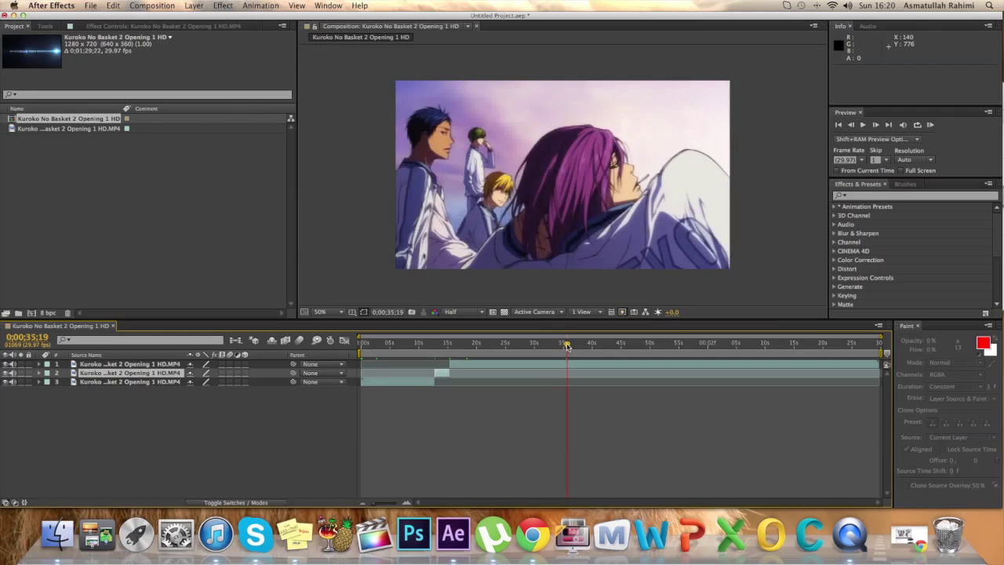
{"action": "key", "text": "super+shift+d"}
{"action": "left_click", "coordinate": [565, 364]}
{"action": "key", "text": "super+shift+d"}
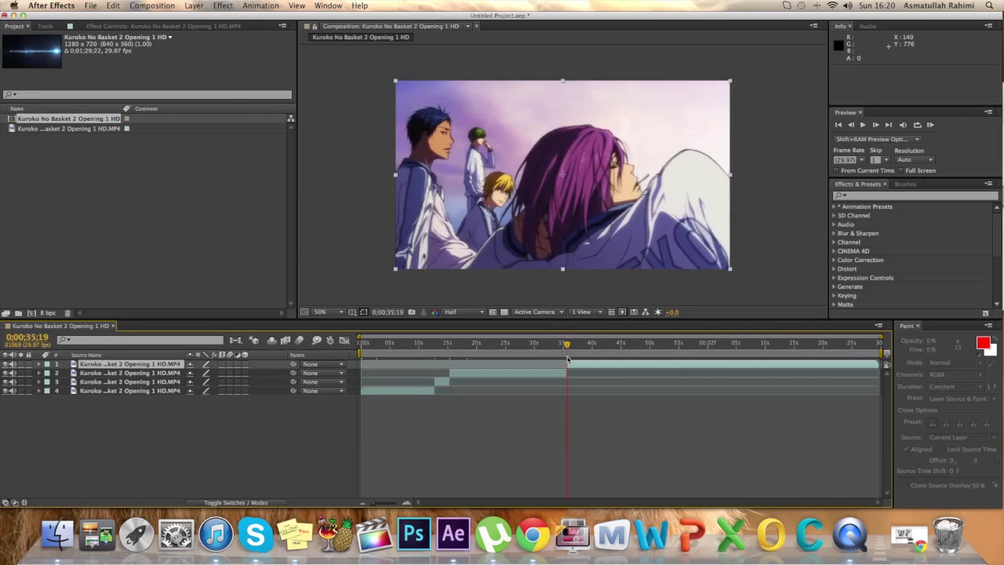
{"action": "left_click_drag", "start_coordinate": [569, 349], "coordinate": [576, 346]}
{"action": "key", "text": "super+shift+d"}
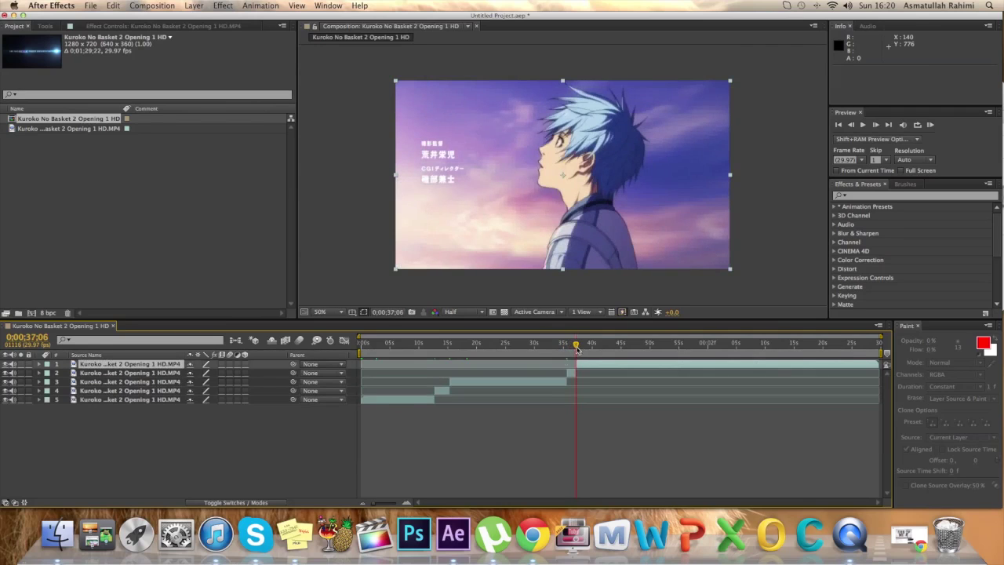
Delete the three long segments, keeping only the short clips starting at 0;00;12;23 and 0;00;35;19
{"action": "left_click", "coordinate": [553, 382]}
{"action": "key", "text": "Delete"}
{"action": "left_click", "coordinate": [589, 365]}
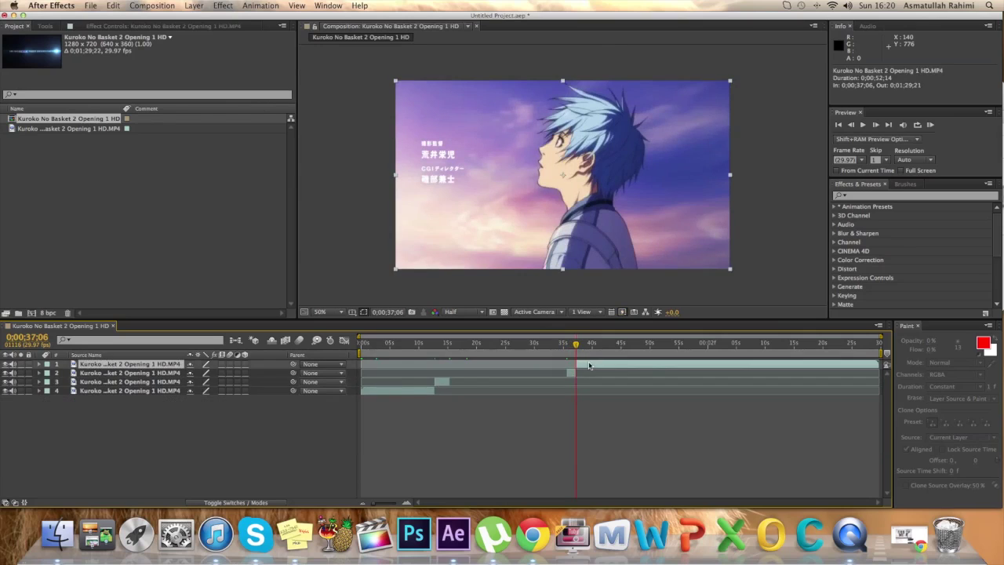
{"action": "key", "text": "Delete"}
{"action": "left_click", "coordinate": [423, 382]}
{"action": "key", "text": "Delete"}
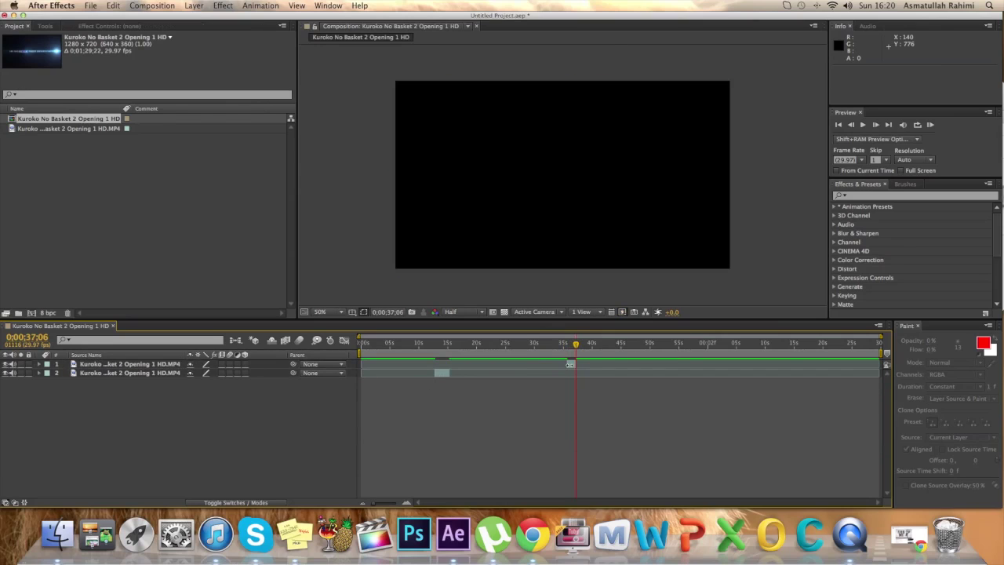
Move both short clips near the composition's start so that the upper clip slightly overlaps the end of the lower one
{"action": "left_click", "coordinate": [572, 365]}
{"action": "left_click_drag", "start_coordinate": [572, 365], "coordinate": [378, 367]}
{"action": "left_click", "coordinate": [441, 377], "text": "shift"}
{"action": "left_click_drag", "start_coordinate": [880, 336], "coordinate": [437, 347]}
{"action": "mouse_move", "coordinate": [565, 364]}
{"action": "left_mouse_down"}
{"action": "mouse_move", "coordinate": [520, 364]}
{"action": "mouse_move", "coordinate": [577, 365]}
{"action": "left_mouse_up"}
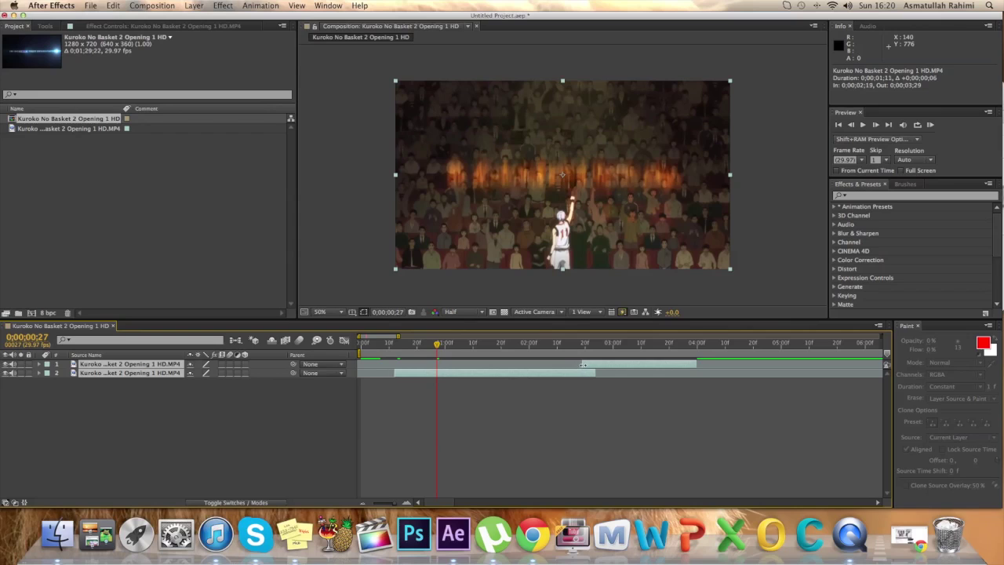
Adjust the upper clip's timing so it starts at 0;00;02;16 and ends at 0;00;03;26
{"action": "left_click", "coordinate": [573, 437]}
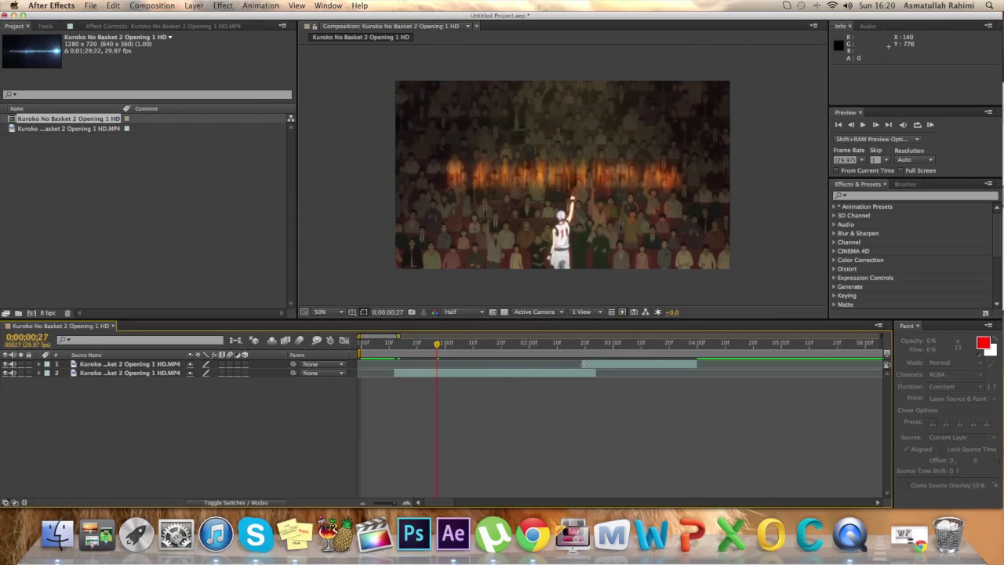
{"action": "left_click_drag", "start_coordinate": [696, 366], "coordinate": [760, 366]}
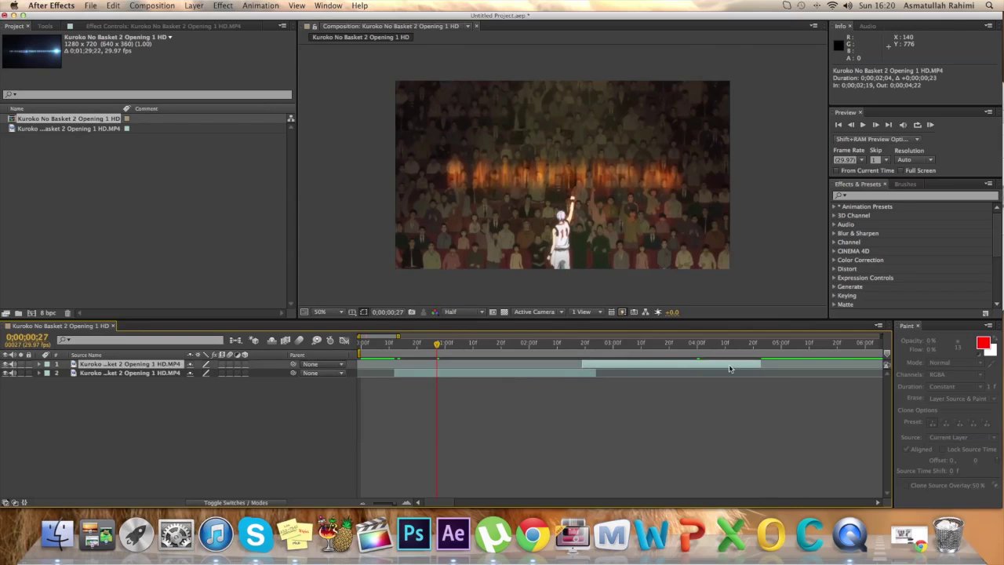
{"action": "left_click_drag", "start_coordinate": [626, 346], "coordinate": [514, 365]}
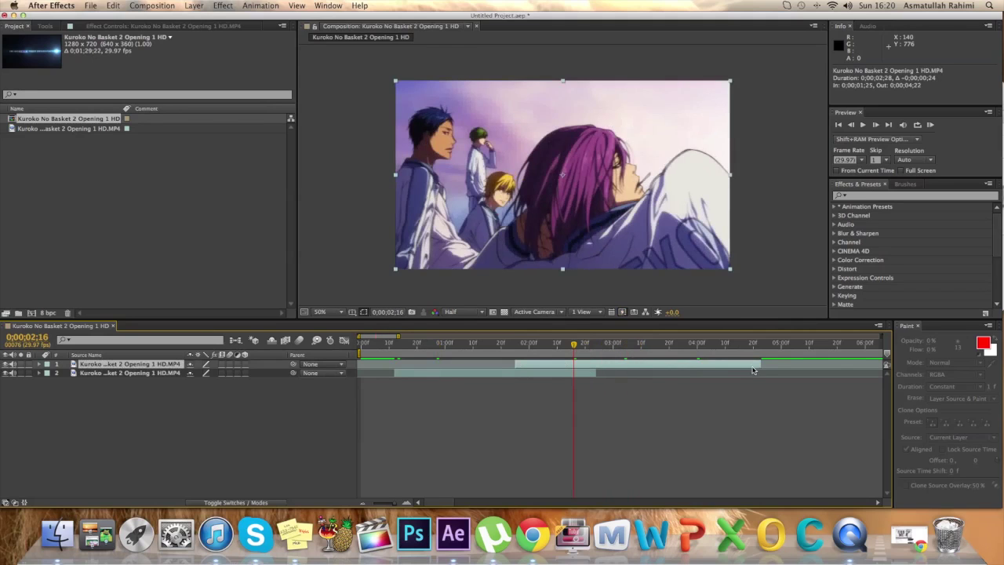
{"action": "left_click_drag", "start_coordinate": [758, 364], "coordinate": [640, 364]}
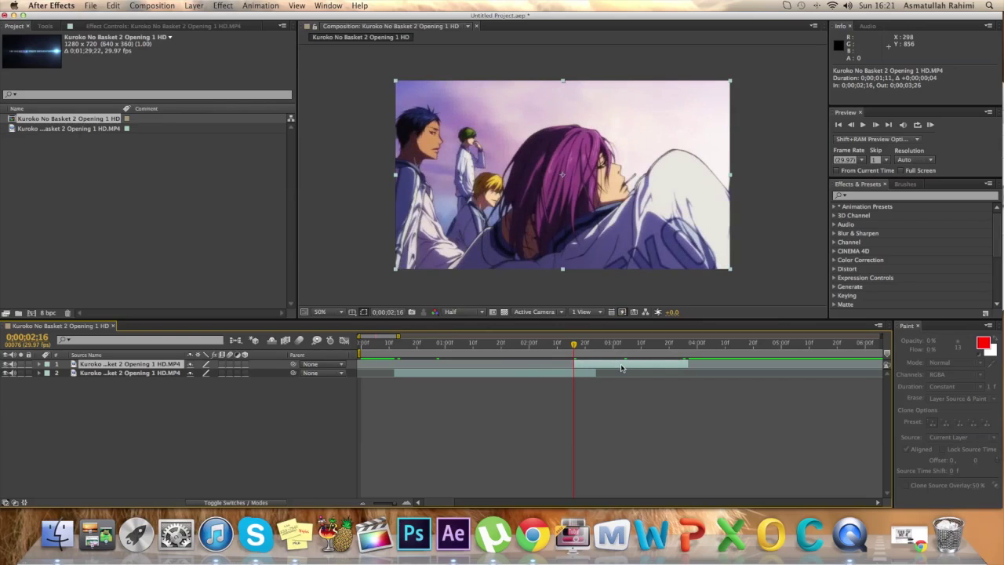
Scale the upper clip to 116%, 108% and move it just outside the frame's left edge, to position -802, 376
{"action": "left_click_drag", "start_coordinate": [397, 273], "coordinate": [371, 281]}
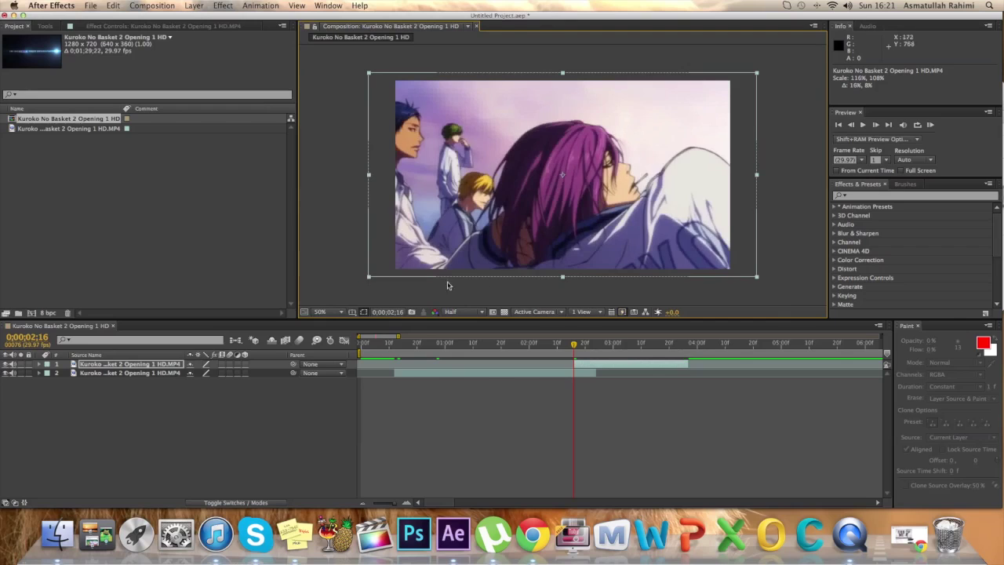
{"action": "left_click_drag", "start_coordinate": [447, 271], "coordinate": [304, 252]}
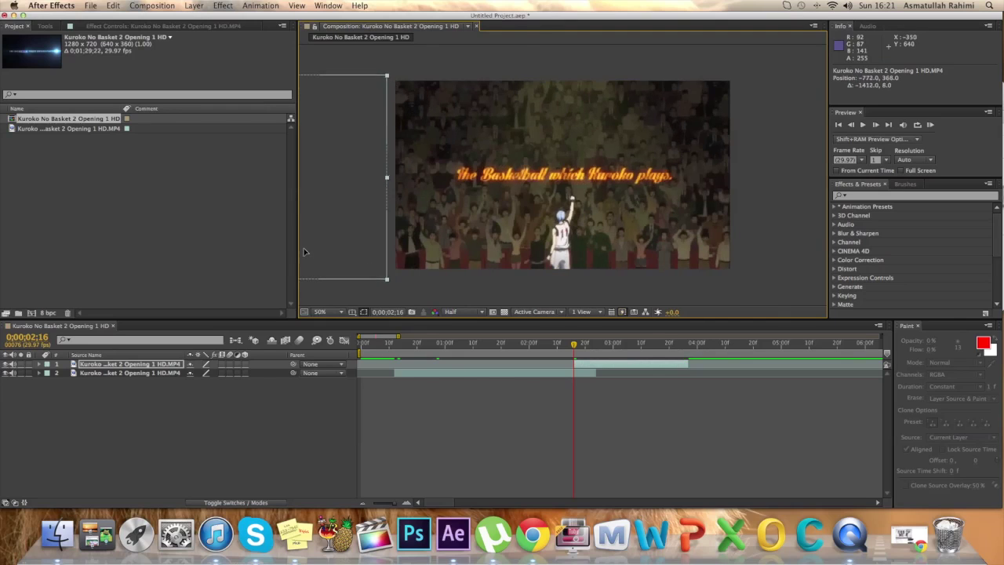
{"action": "key", "text": "Left"}
{"action": "key", "text": "Left"}
{"action": "key", "text": "Left"}
{"action": "key", "text": "Left"}
{"action": "key", "text": "Left"}
{"action": "key", "text": "Left"}
{"action": "key", "text": "Left"}
{"action": "key", "text": "Left"}
{"action": "key", "text": "Left"}
{"action": "key", "text": "Left"}
{"action": "key", "text": "Left"}
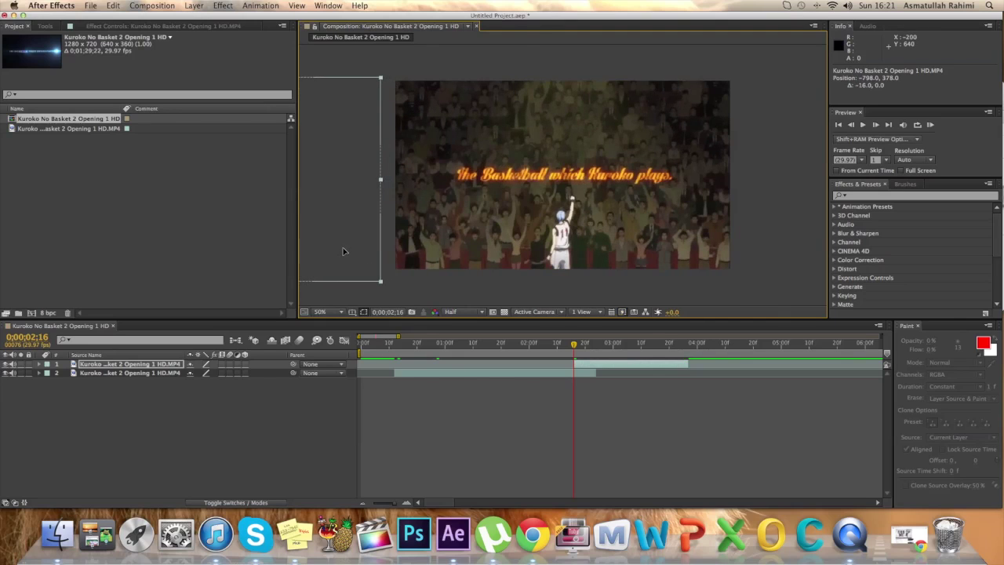
{"action": "left_click_drag", "start_coordinate": [343, 251], "coordinate": [341, 250]}
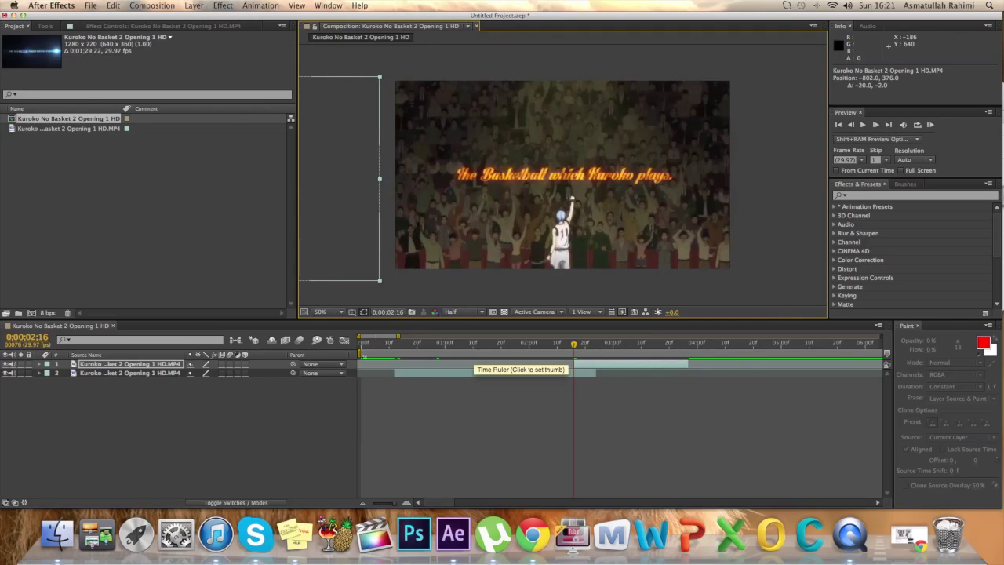
Make the upper clip a 3D layer and add a two-node camera with the 50mm preset
{"action": "left_click", "coordinate": [246, 365]}
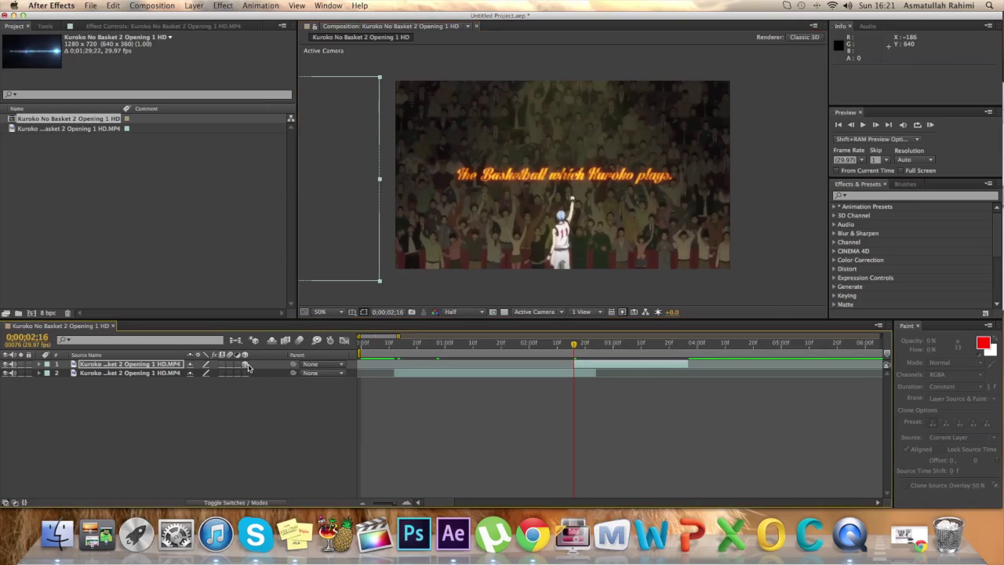
{"action": "left_click", "coordinate": [192, 5]}
{"action": "mouse_move", "coordinate": [206, 19]}
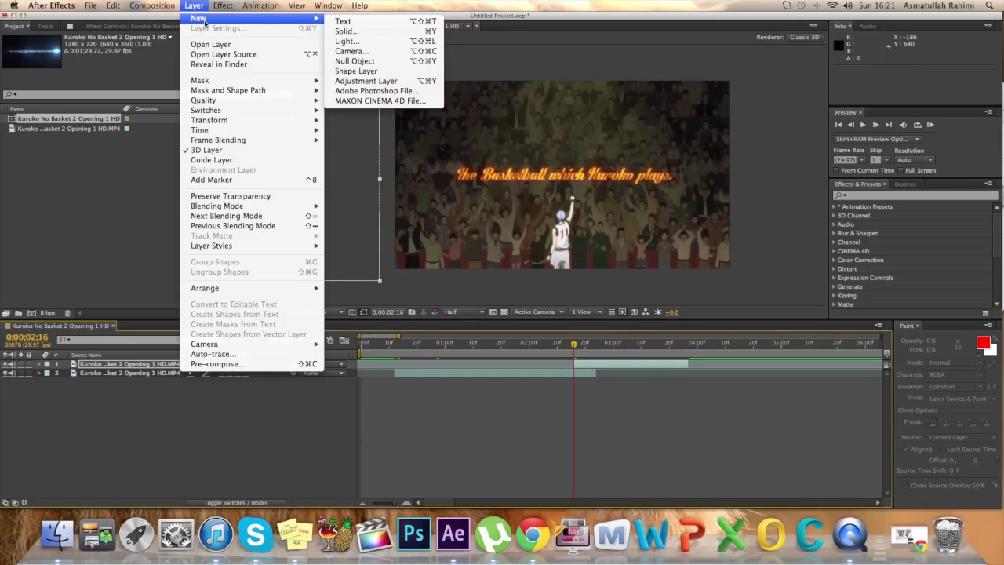
{"action": "left_click", "coordinate": [389, 51]}
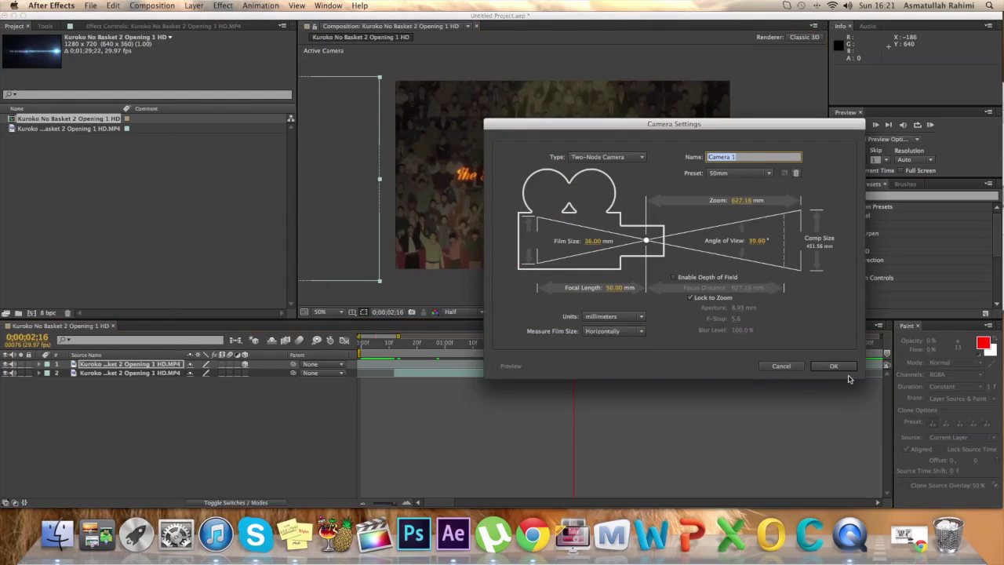
{"action": "left_click", "coordinate": [834, 367]}
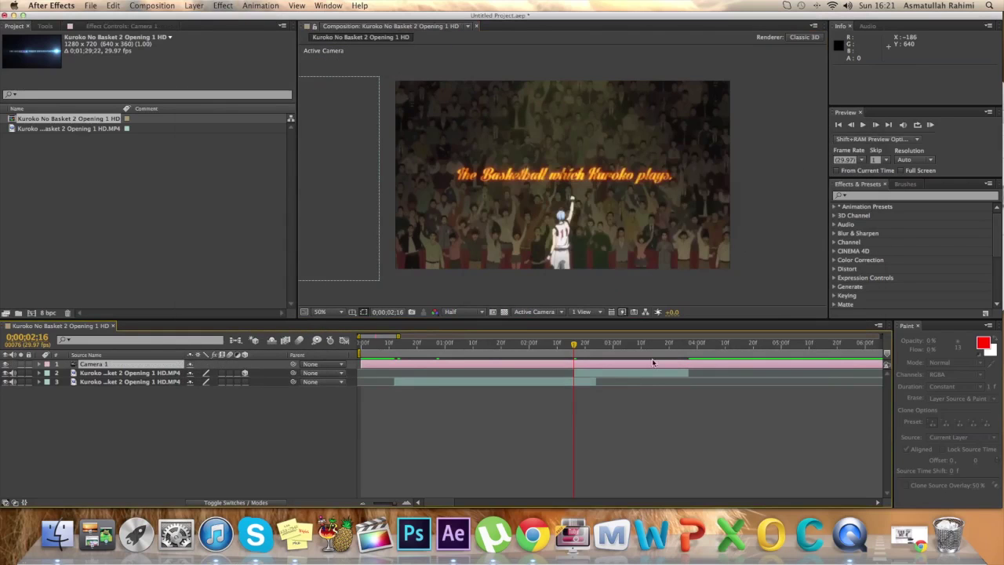
Set starting keyframes for the camera's Point of Interest and Position at 0;00;02;18
{"action": "left_click", "coordinate": [40, 365]}
{"action": "left_click", "coordinate": [48, 374]}
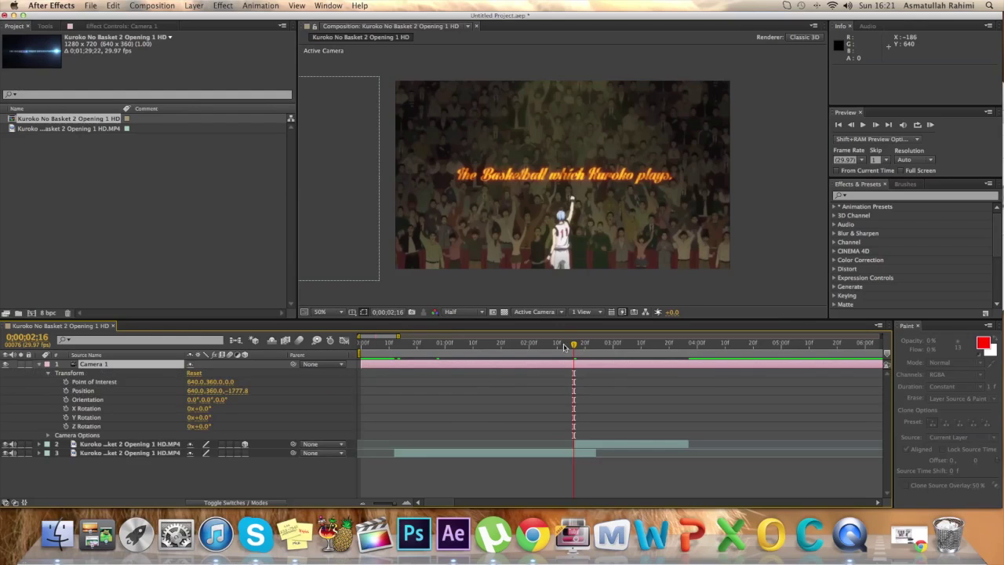
{"action": "key", "text": "Page_Down"}
{"action": "key", "text": "Page_Down"}
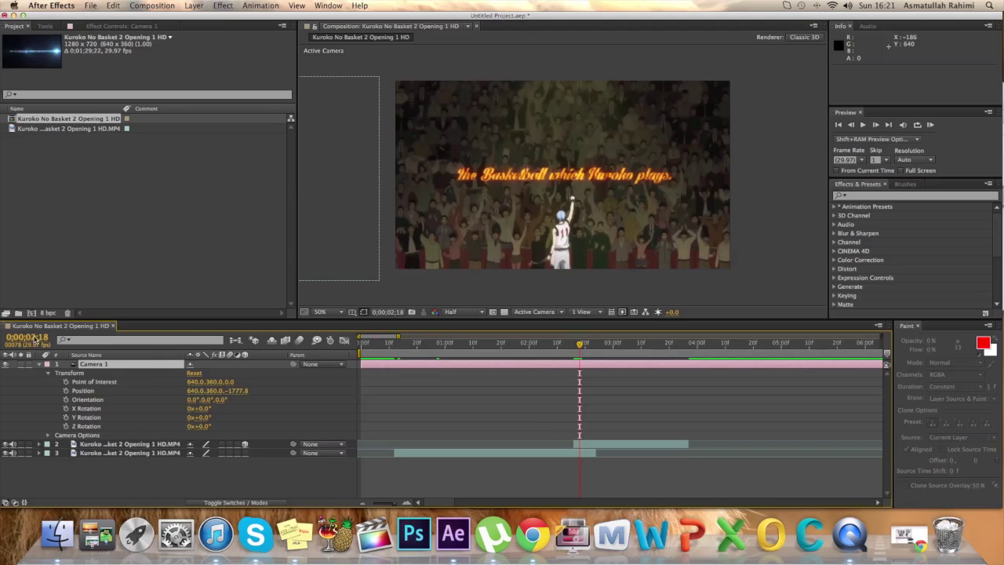
{"action": "left_click", "coordinate": [67, 383]}
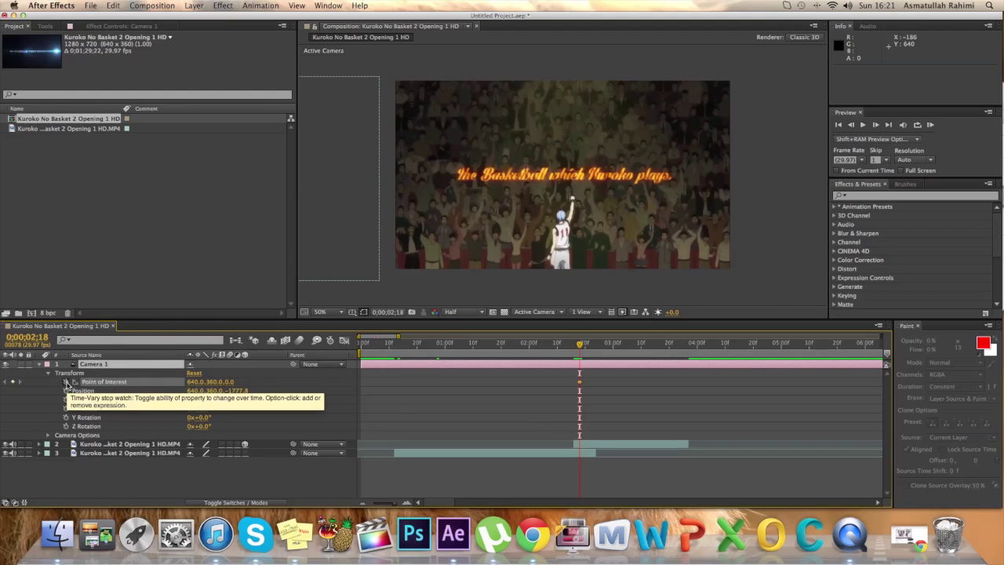
{"action": "left_click", "coordinate": [66, 391]}
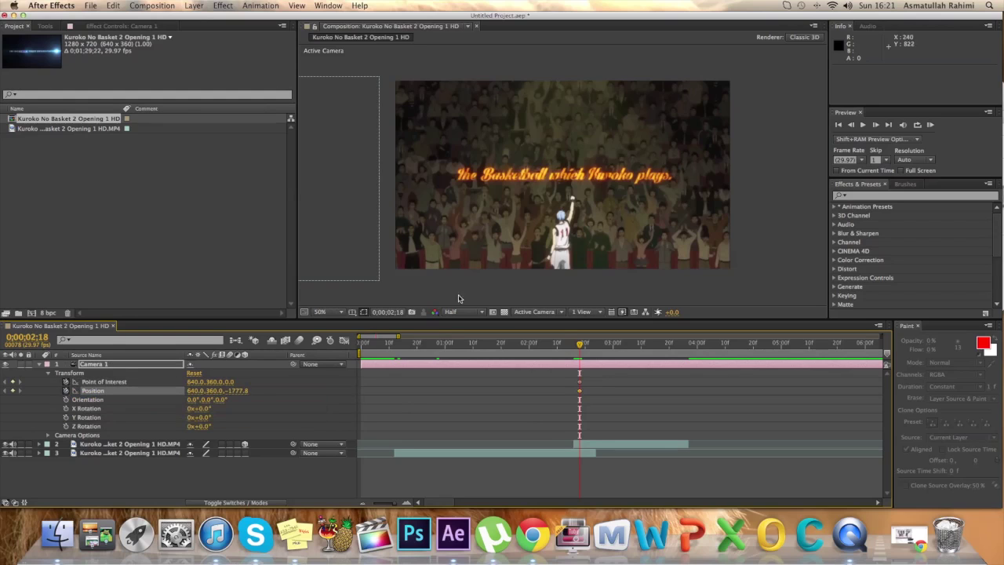
At 0;00;02;23, pan the camera with the Track XY Camera tool onto the offset clip, to position -800, 366
{"action": "left_click_drag", "start_coordinate": [580, 347], "coordinate": [594, 347]}
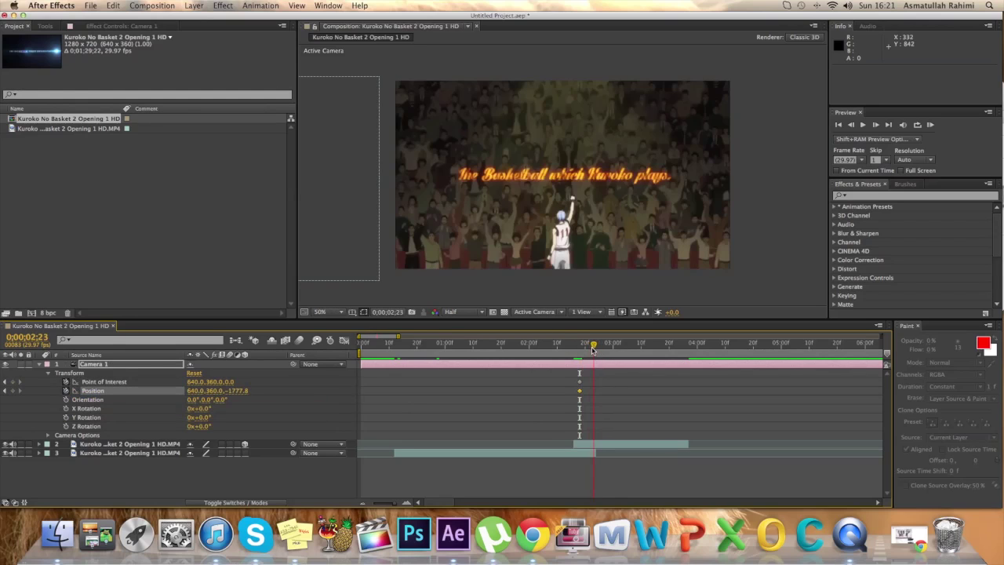
{"action": "left_click", "coordinate": [47, 27]}
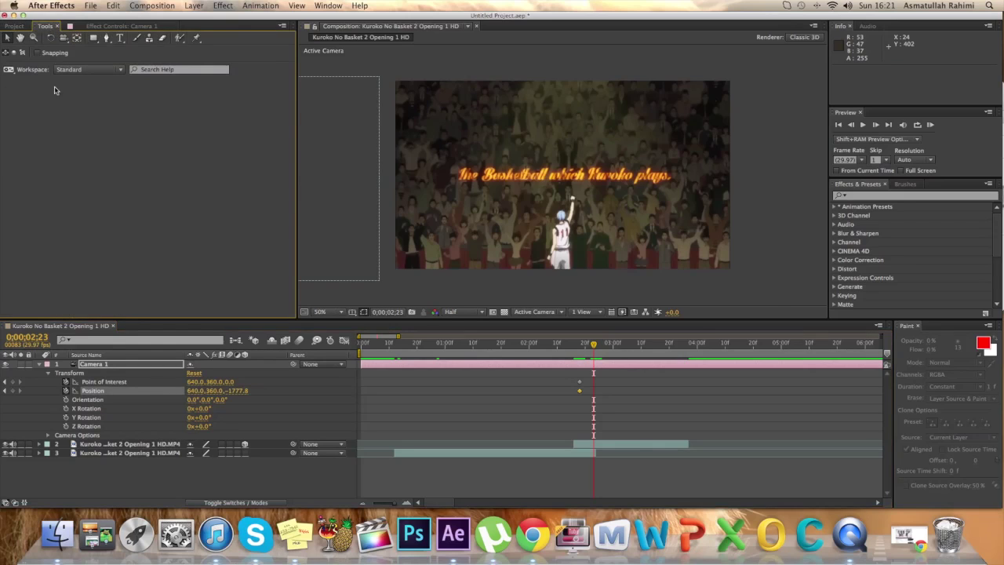
{"action": "left_click", "coordinate": [64, 39]}
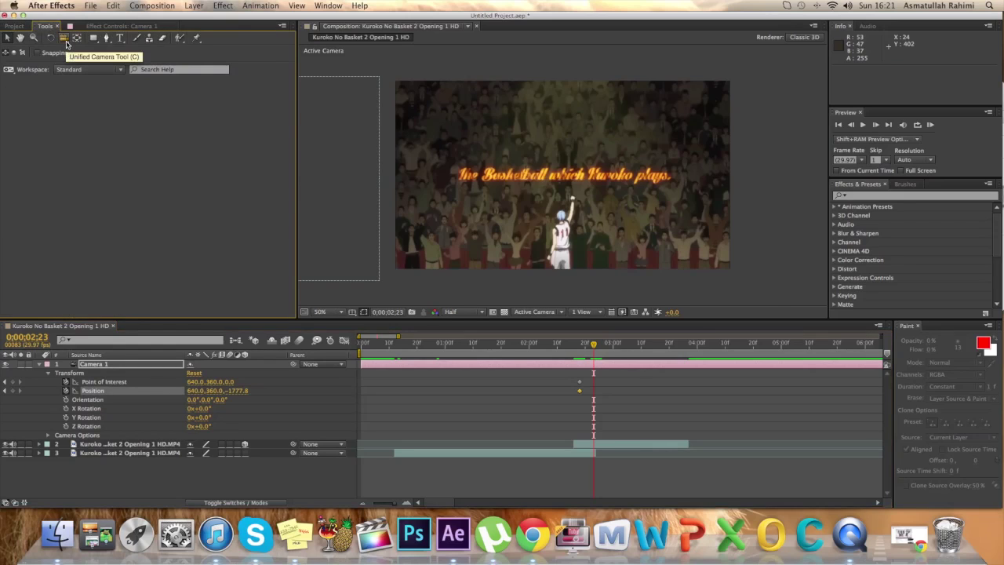
{"action": "left_click", "coordinate": [65, 41]}
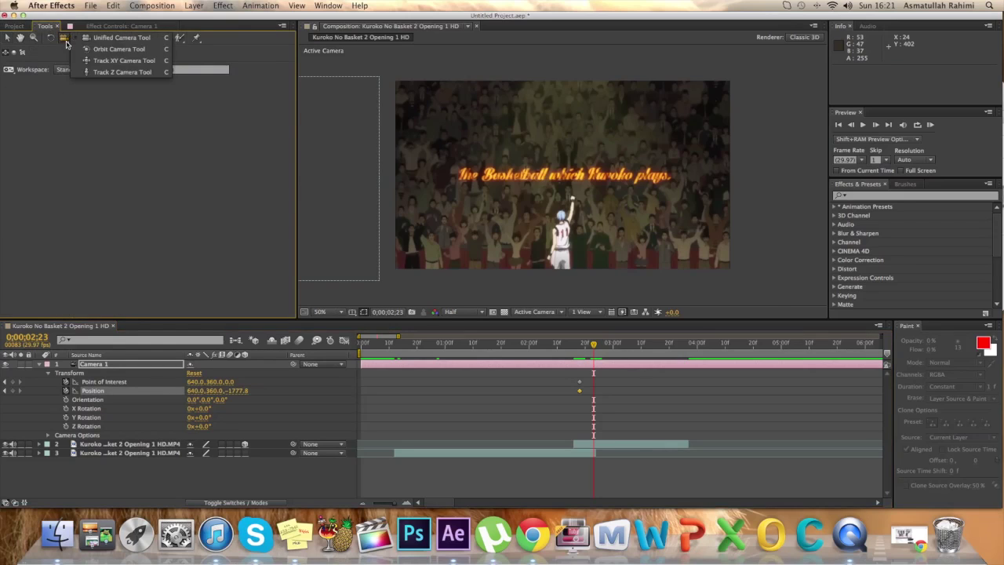
{"action": "left_click", "coordinate": [118, 61]}
{"action": "left_click_drag", "start_coordinate": [339, 195], "coordinate": [557, 200]}
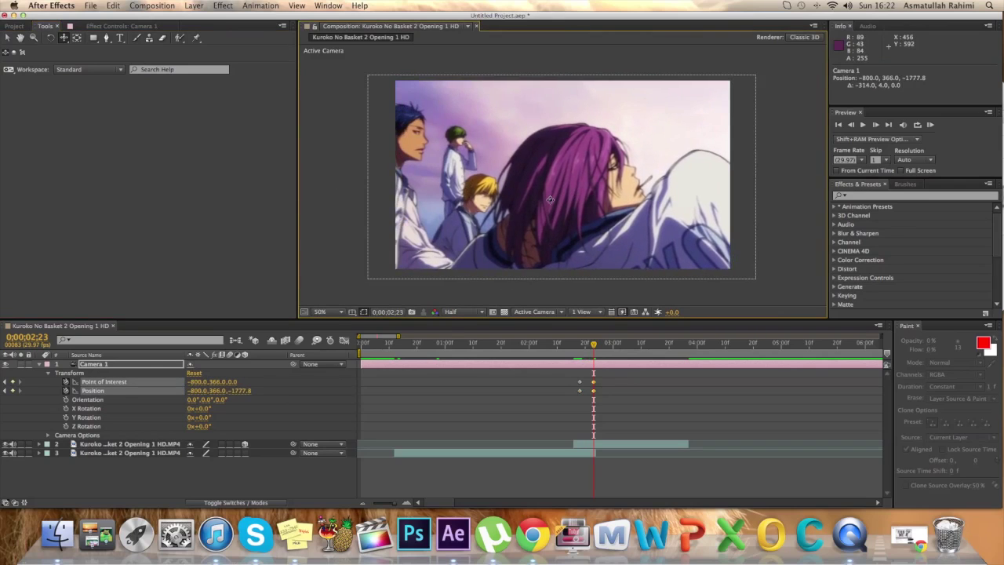
Find the Directional Blur effect and apply it to the upper clip at 0;00;02;18
{"action": "mouse_move", "coordinate": [598, 348]}
{"action": "left_mouse_down"}
{"action": "mouse_move", "coordinate": [581, 351]}
{"action": "mouse_move", "coordinate": [590, 351]}
{"action": "left_mouse_up"}
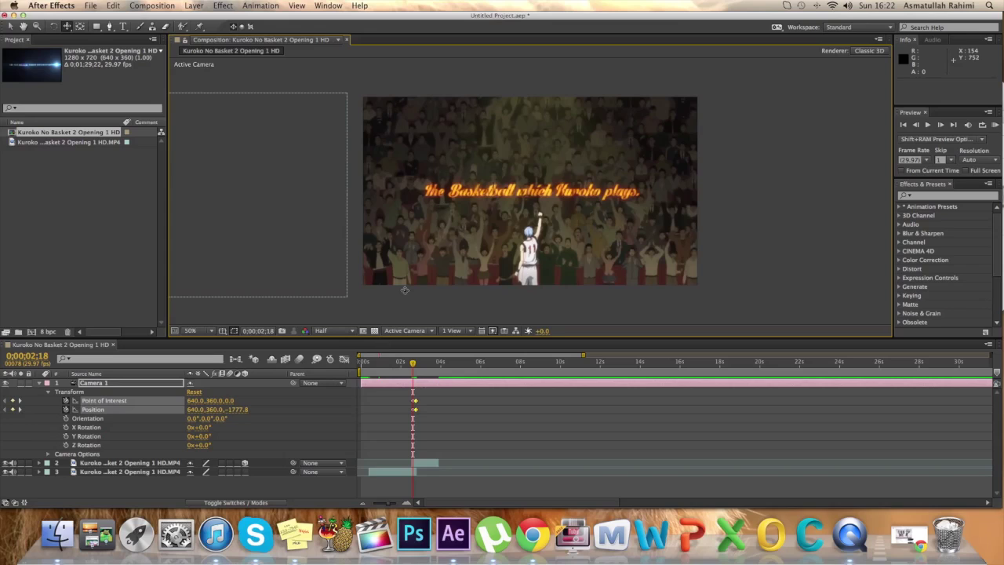
{"action": "left_click", "coordinate": [935, 201]}
{"action": "type", "text": "blur"}
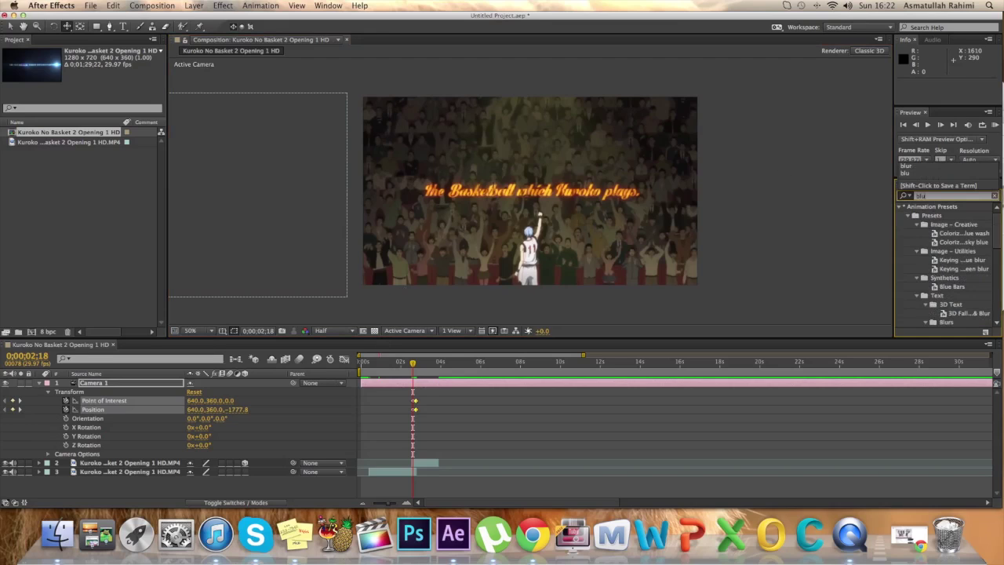
{"action": "scroll", "coordinate": [953, 226], "scroll_direction": "down", "scroll_amount": 5}
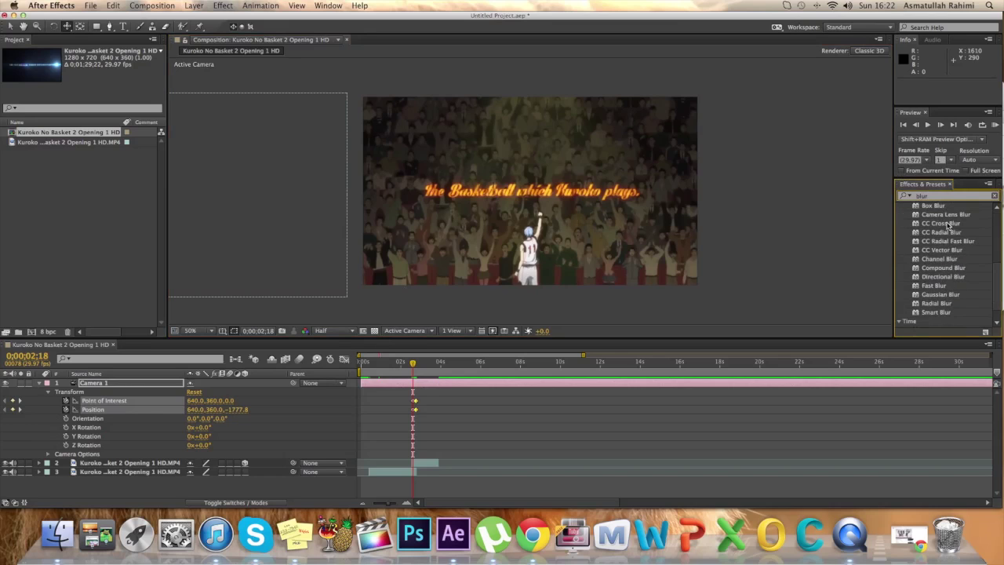
{"action": "left_click_drag", "start_coordinate": [937, 277], "coordinate": [416, 466]}
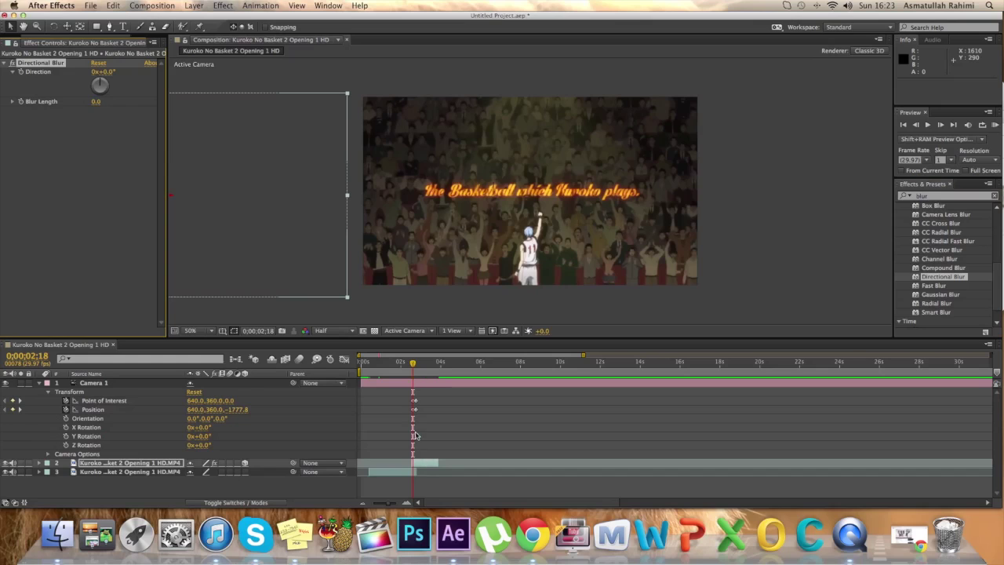
Set the upper clip's Directional Blur to a direction of 90° and a blur length of 85
{"action": "left_click", "coordinate": [40, 383]}
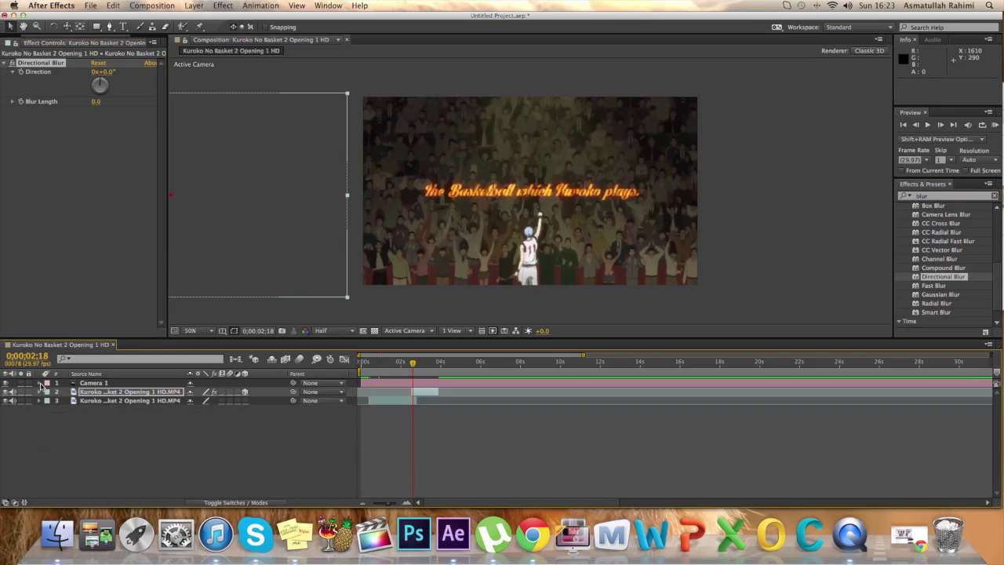
{"action": "left_click", "coordinate": [94, 395]}
{"action": "key", "text": "e"}
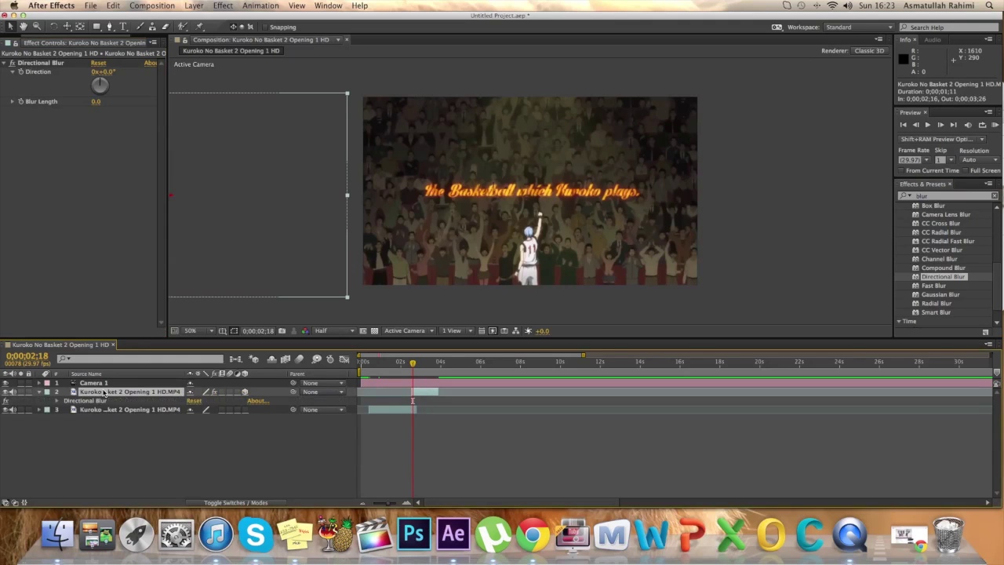
{"action": "left_click", "coordinate": [56, 401]}
{"action": "left_click", "coordinate": [201, 410]}
{"action": "type", "text": "90"}
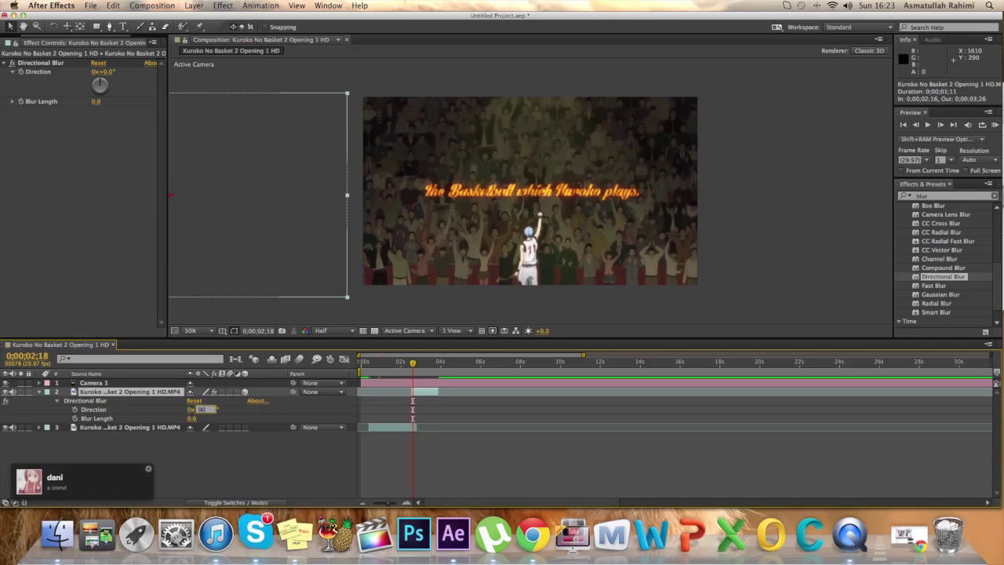
{"action": "key", "text": "Return"}
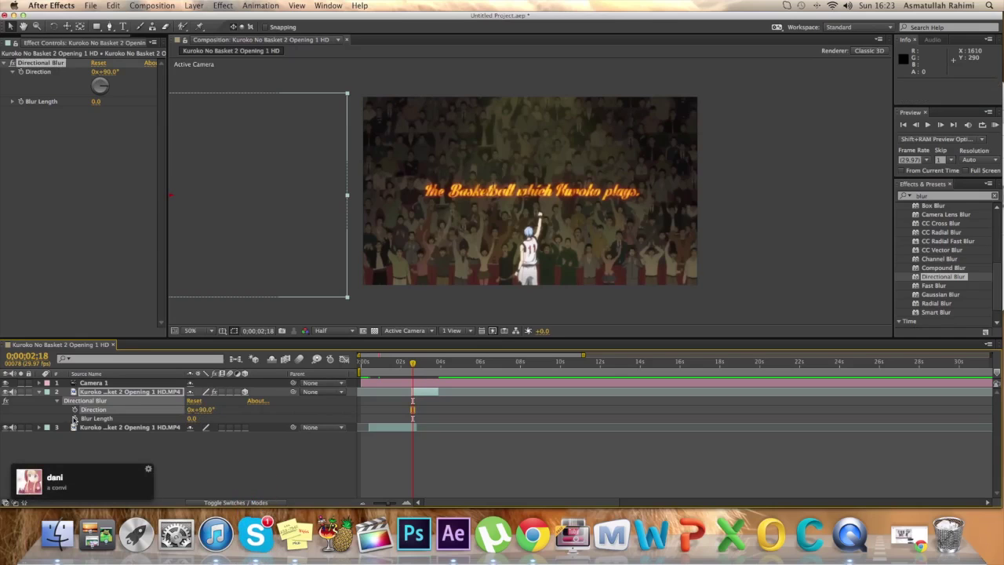
{"action": "left_click", "coordinate": [191, 418]}
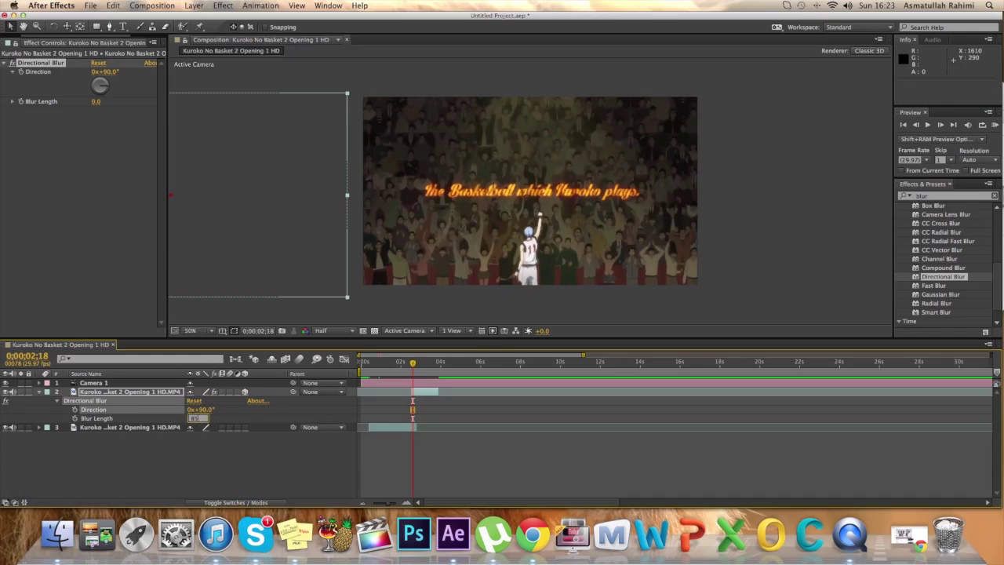
{"action": "type", "text": "85"}
{"action": "key", "text": "Return"}
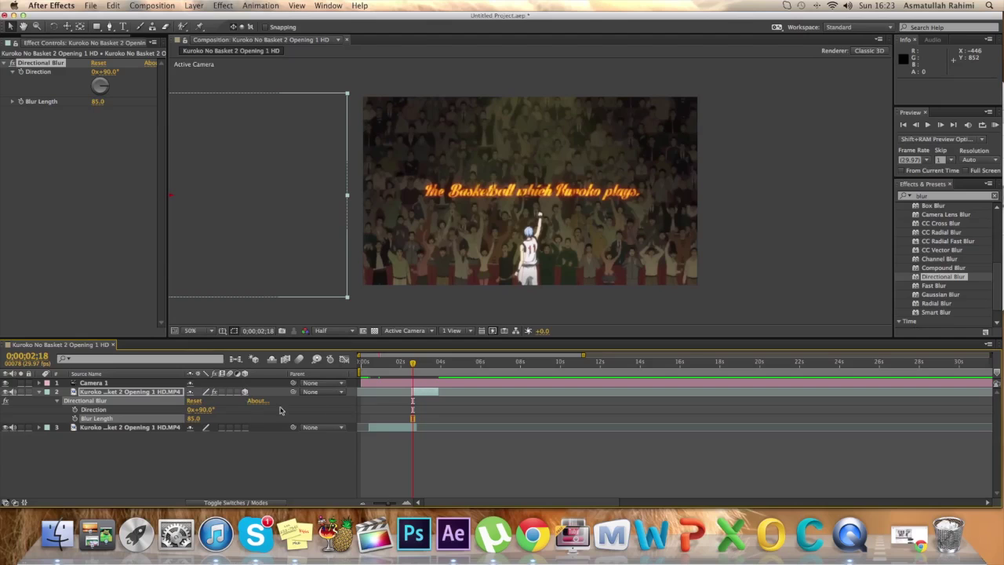
Keyframe the upper clip's Blur Length at 85 on 0;00;02;18 and at 0 on 0;00;02;23
{"action": "left_click", "coordinate": [39, 383]}
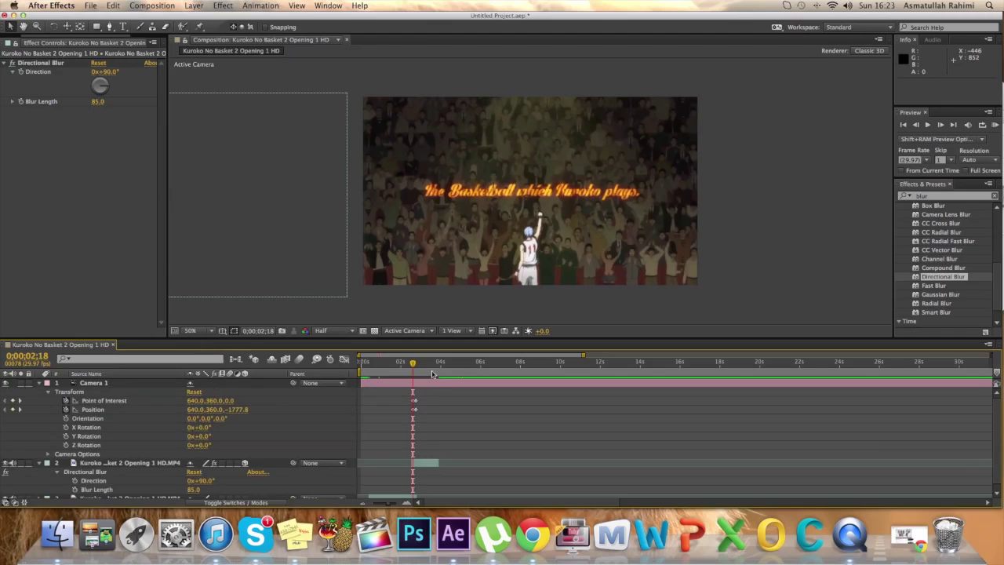
{"action": "scroll", "coordinate": [283, 422], "scroll_direction": "down", "scroll_amount": 1}
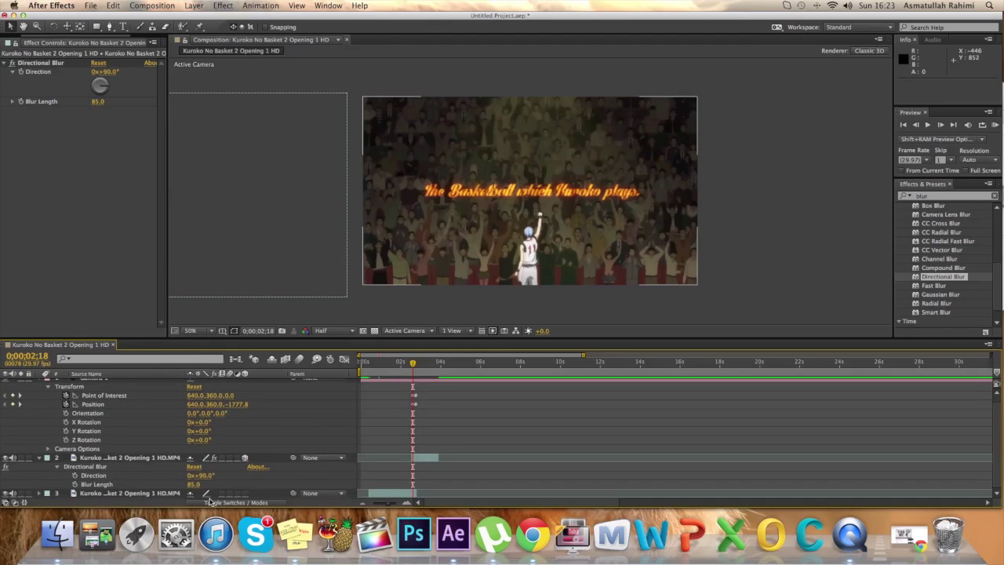
{"action": "left_click", "coordinate": [76, 485]}
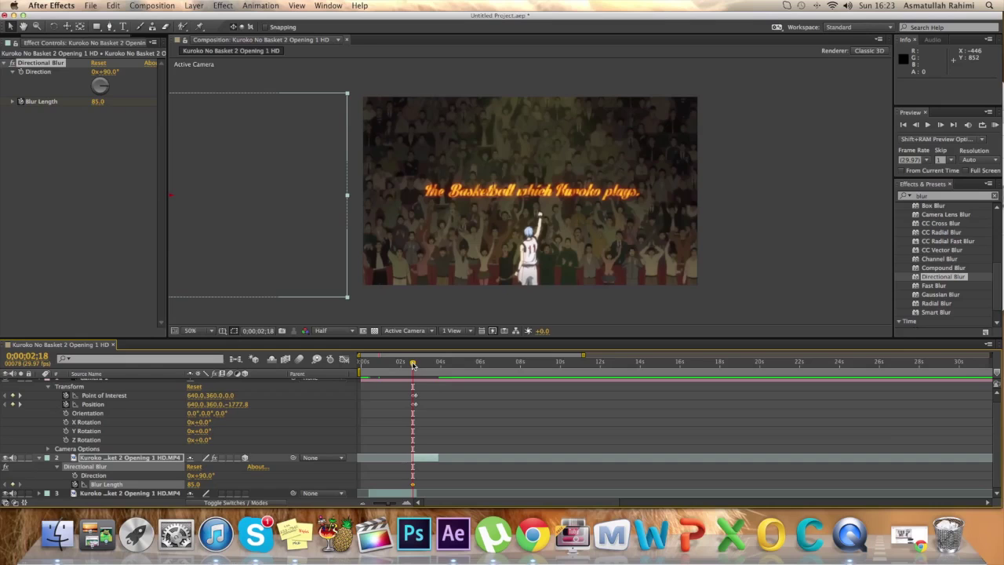
{"action": "left_click_drag", "start_coordinate": [413, 365], "coordinate": [415, 364]}
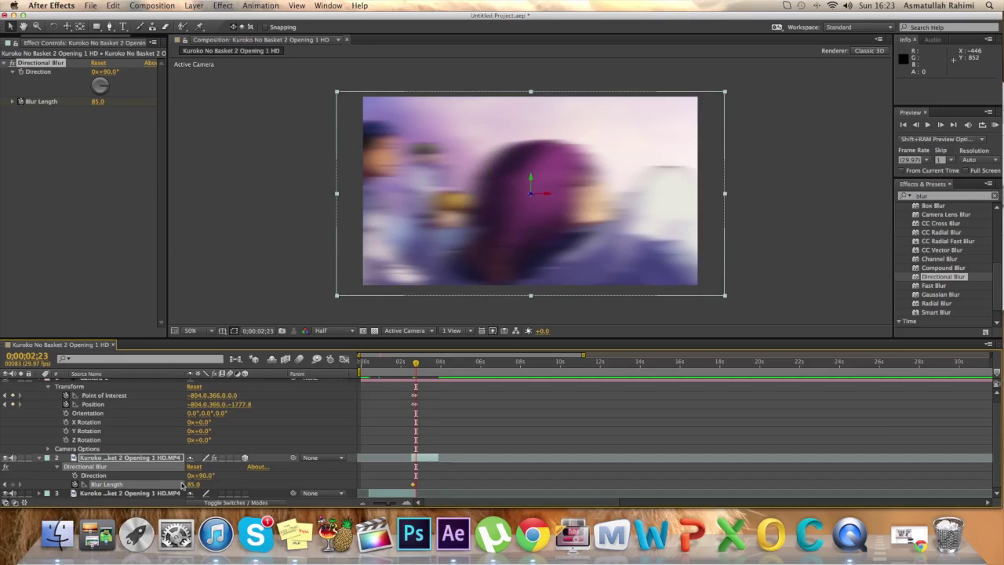
{"action": "left_click", "coordinate": [195, 485]}
{"action": "type", "text": "0"}
{"action": "key", "text": "Return"}
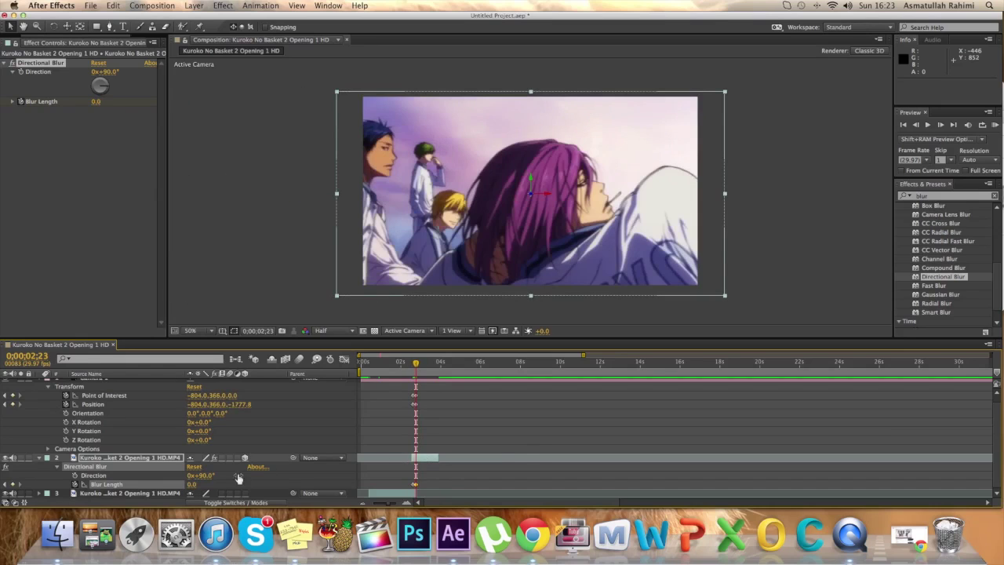
Limit the work area to about 0;00;01;17 through 0;00;03;14 and RAM-preview the blurred pan transition
{"action": "mouse_move", "coordinate": [417, 364]}
{"action": "left_mouse_down"}
{"action": "mouse_move", "coordinate": [393, 364]}
{"action": "mouse_move", "coordinate": [430, 364]}
{"action": "left_mouse_up"}
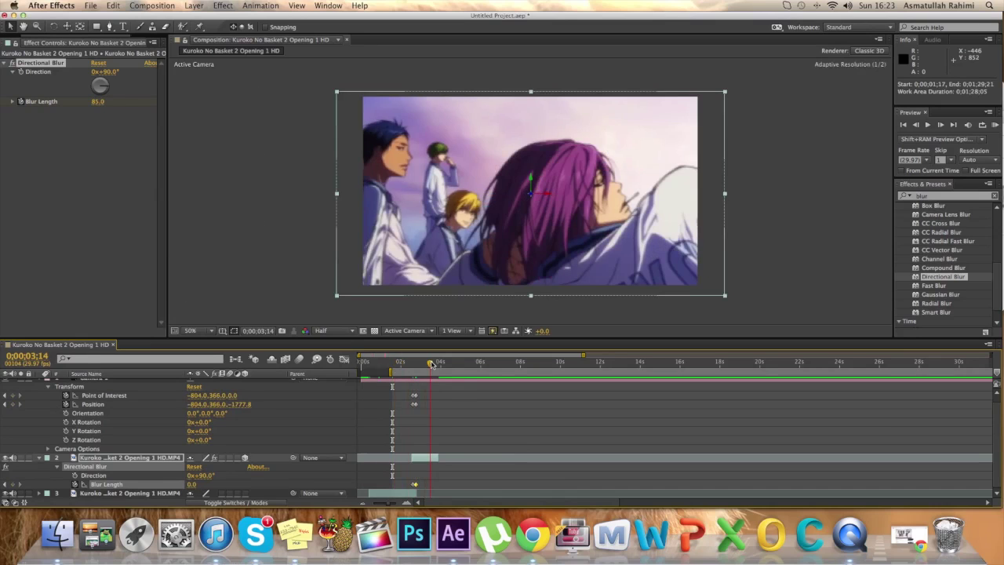
{"action": "left_click", "coordinate": [996, 125]}
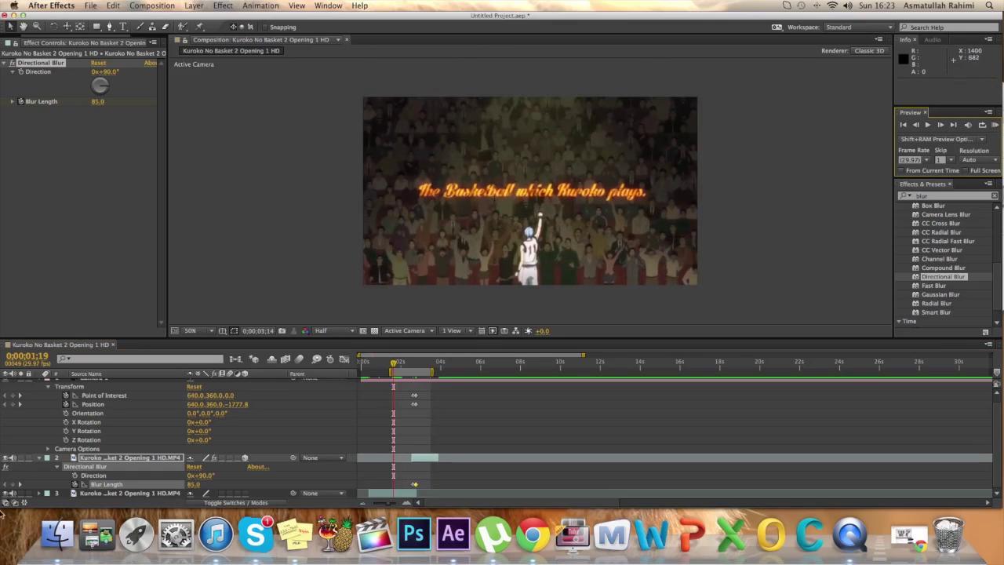
{"action": "scroll", "coordinate": [39, 429], "scroll_direction": "up", "scroll_amount": 1}
{"action": "scroll", "coordinate": [19, 409], "scroll_direction": "down", "scroll_amount": 1}
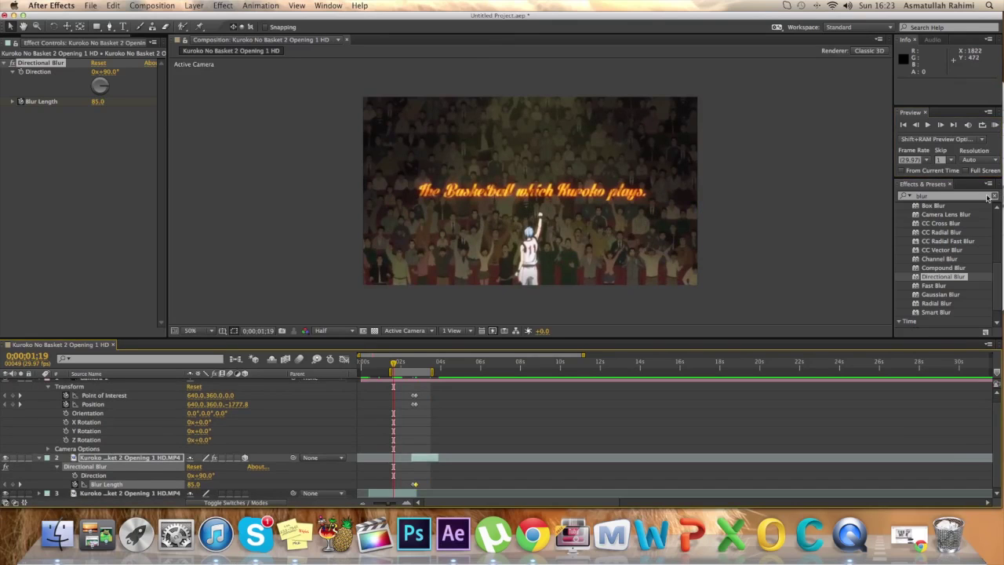
{"action": "left_click", "coordinate": [995, 126]}
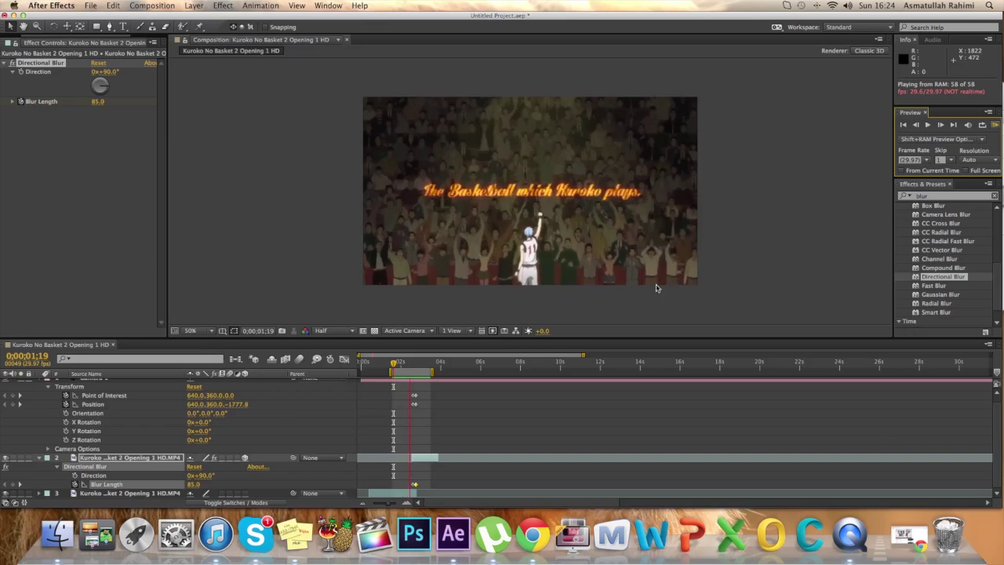
{"action": "left_click_drag", "start_coordinate": [395, 363], "coordinate": [425, 364]}
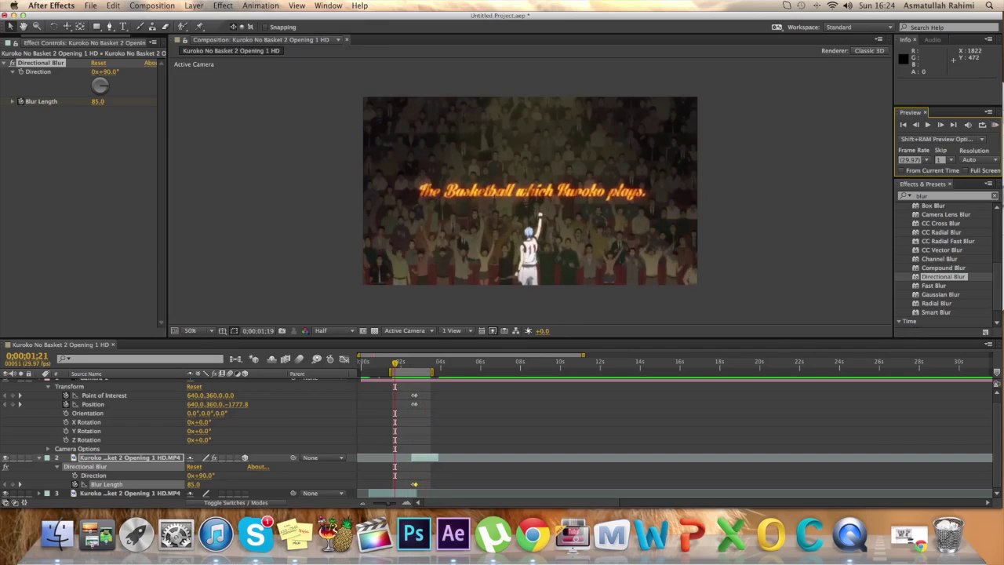
Start a new empty project in place of the current one
{"action": "left_click", "coordinate": [91, 7]}
{"action": "mouse_move", "coordinate": [95, 17]}
{"action": "left_click", "coordinate": [228, 17]}
{"action": "left_click", "coordinate": [474, 279]}
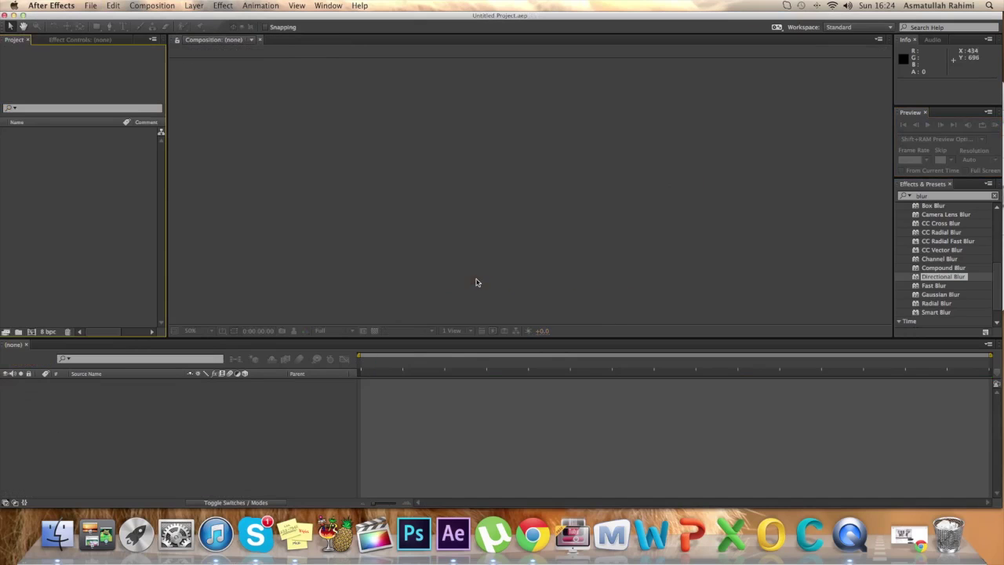
Import the selected Kuroko No Basket 2 Opening 1 HD.MP4 from Finder and create a composition from it
{"action": "left_click", "coordinate": [57, 536]}
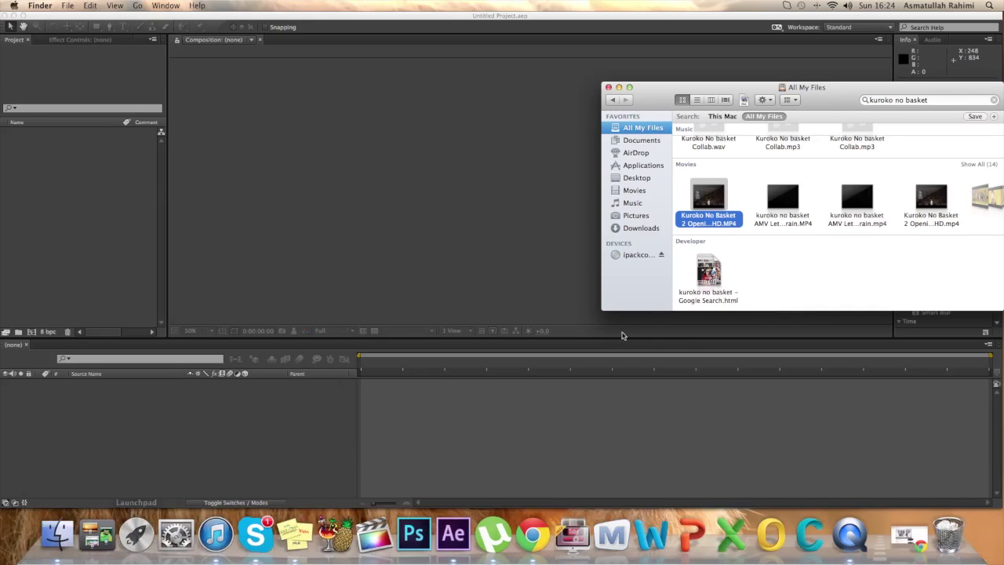
{"action": "left_click_drag", "start_coordinate": [704, 232], "coordinate": [26, 222]}
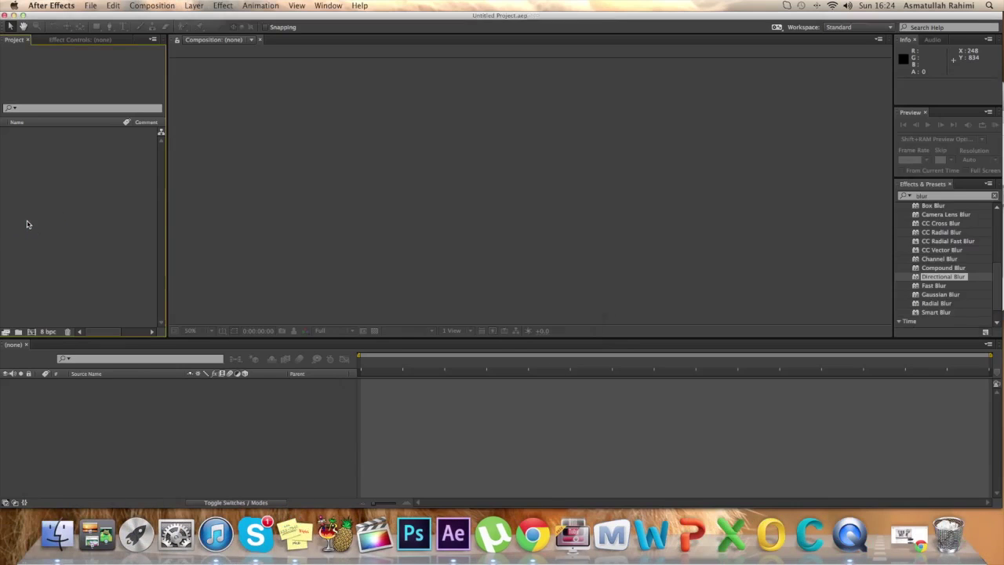
{"action": "left_click_drag", "start_coordinate": [47, 132], "coordinate": [102, 411]}
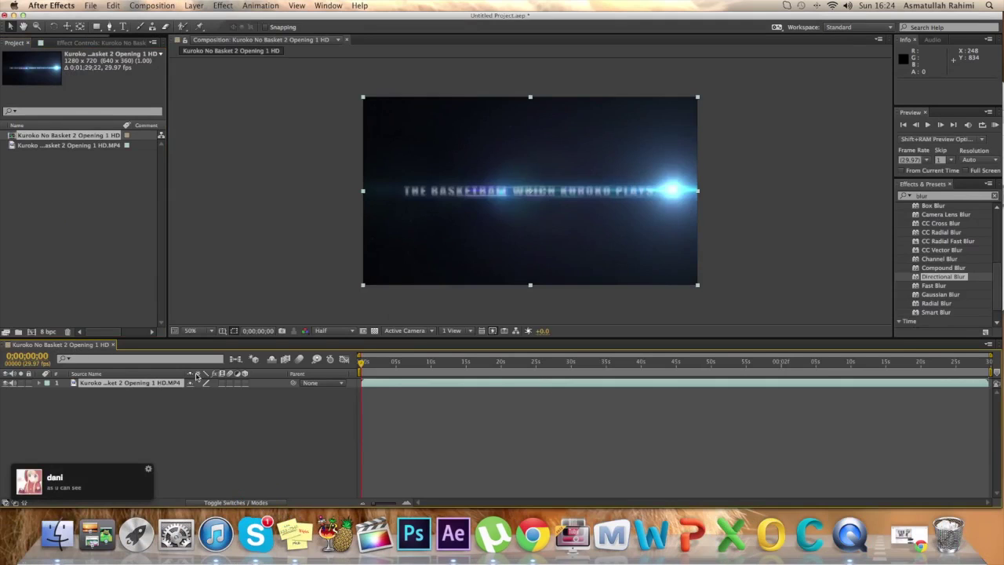
Set the Skype status to Offline
{"action": "left_click", "coordinate": [513, 362]}
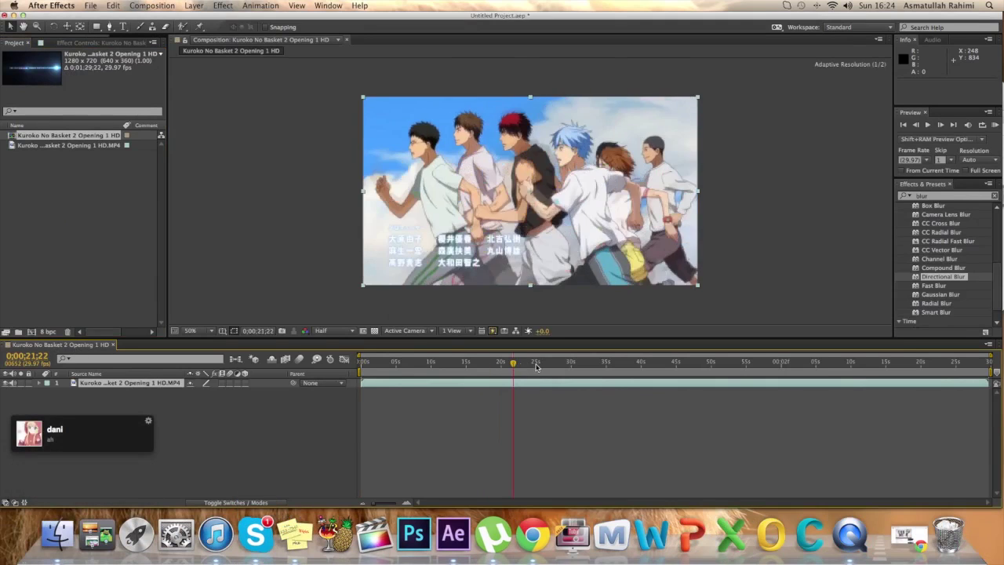
{"action": "left_click", "coordinate": [533, 367]}
{"action": "left_click", "coordinate": [787, 5]}
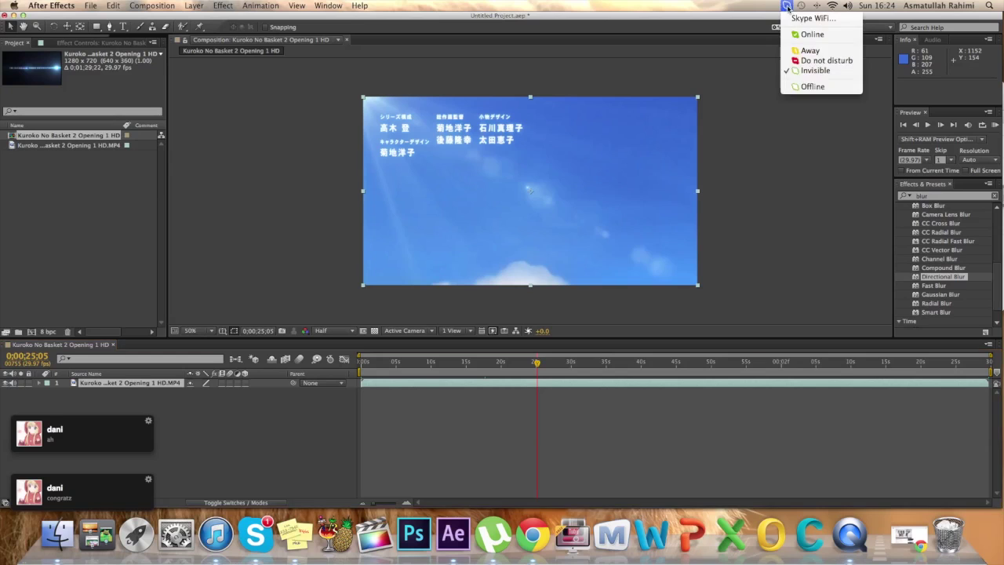
{"action": "left_click", "coordinate": [813, 86]}
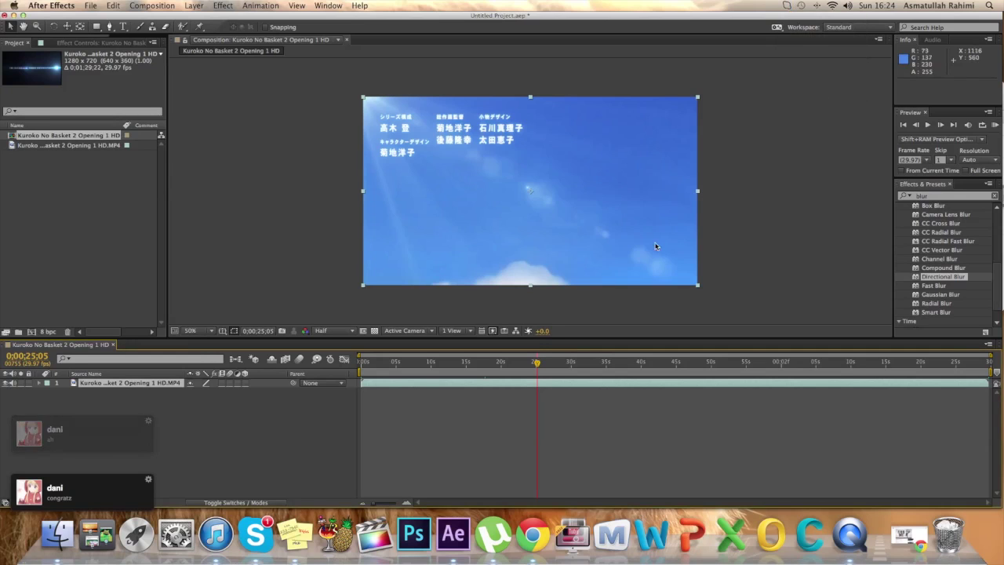
Split the clip around 0;01;13 and 0;01;21 to isolate two short segments
{"action": "left_click_drag", "start_coordinate": [513, 367], "coordinate": [874, 369]}
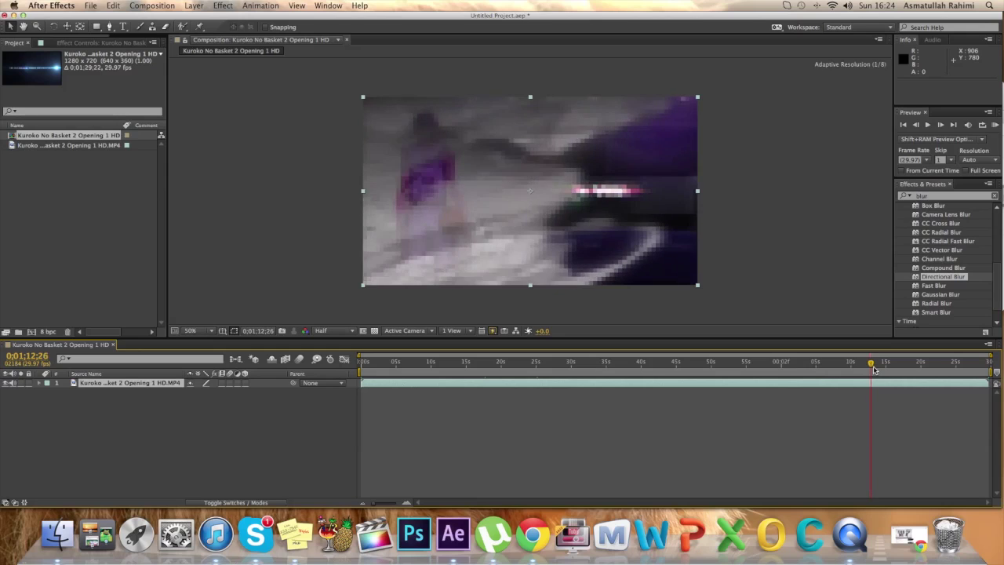
{"action": "key", "text": "super+shift+d"}
{"action": "left_click_drag", "start_coordinate": [873, 366], "coordinate": [931, 363]}
{"action": "key", "text": "super+shift+d"}
{"action": "key", "text": "super+shift+d"}
{"action": "key", "text": "super+shift+d"}
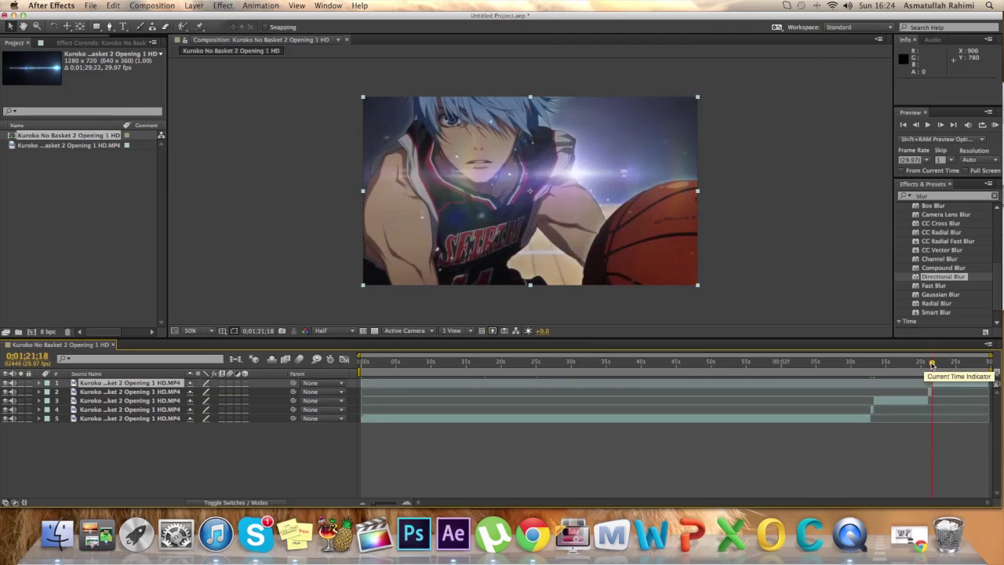
Delete the three long surplus segments before, between and after the two short clips
{"action": "left_click_drag", "start_coordinate": [932, 365], "coordinate": [928, 365]}
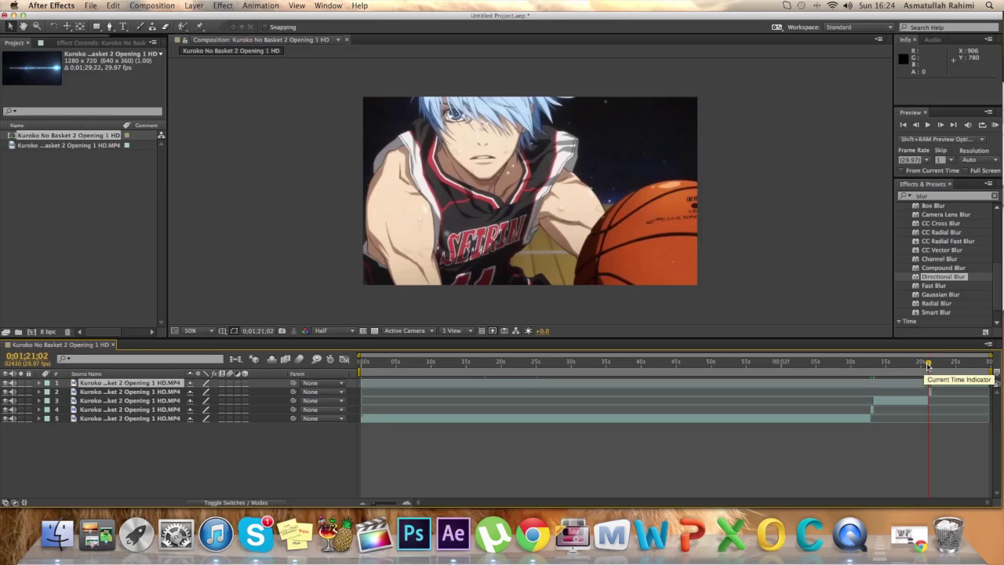
{"action": "key", "text": "alt+bracketleft"}
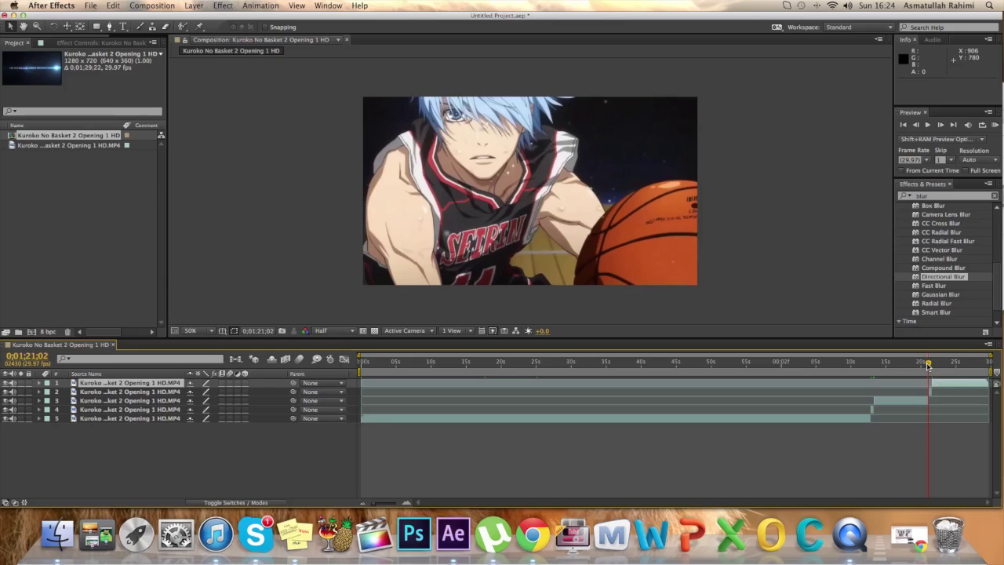
{"action": "left_click", "coordinate": [913, 402]}
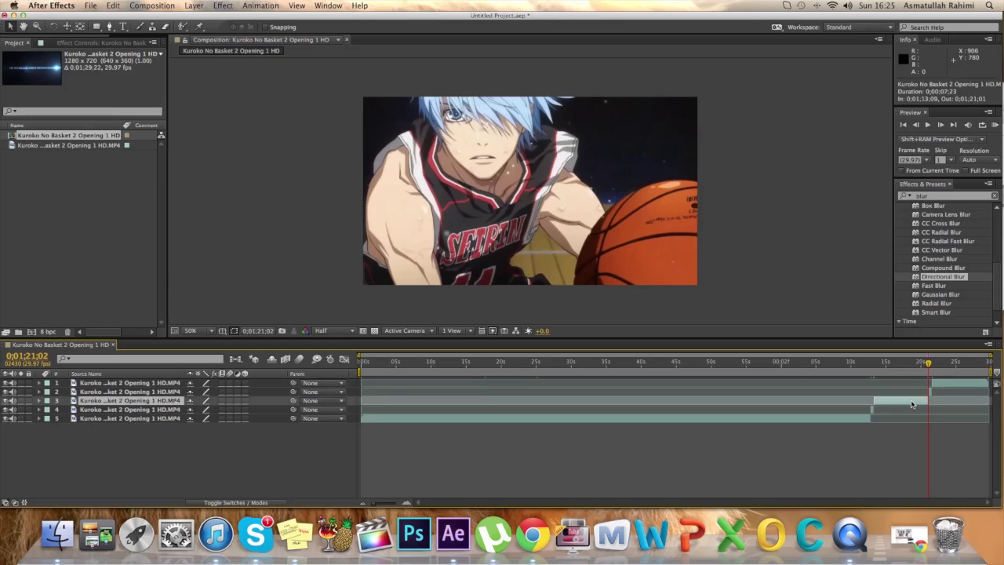
{"action": "key", "text": "Delete"}
{"action": "left_click", "coordinate": [957, 385]}
{"action": "key", "text": "Delete"}
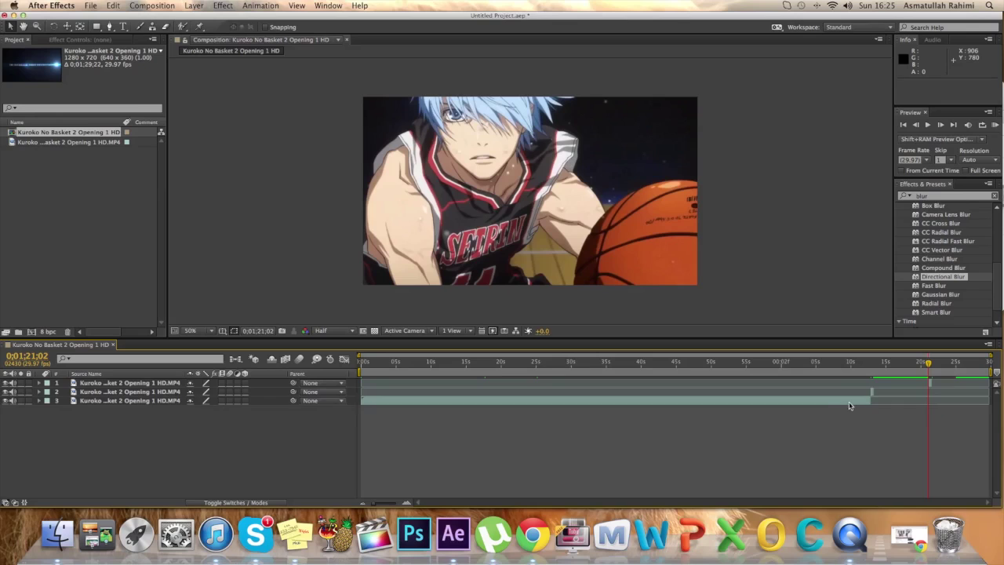
{"action": "left_click", "coordinate": [849, 403]}
{"action": "key", "text": "Delete"}
Move the later short clip beside the earlier one, and shift both to the start of the composition
{"action": "left_click_drag", "start_coordinate": [991, 356], "coordinate": [897, 393]}
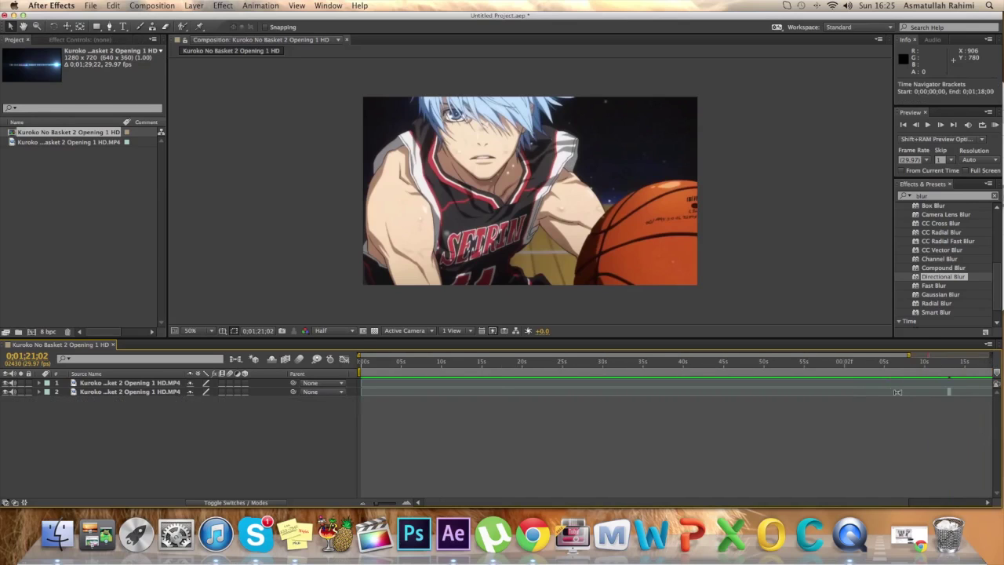
{"action": "scroll", "coordinate": [897, 393], "scroll_direction": "right", "scroll_amount": 5}
{"action": "left_click_drag", "start_coordinate": [991, 354], "coordinate": [777, 383]}
{"action": "scroll", "coordinate": [778, 384], "scroll_direction": "right", "scroll_amount": 5}
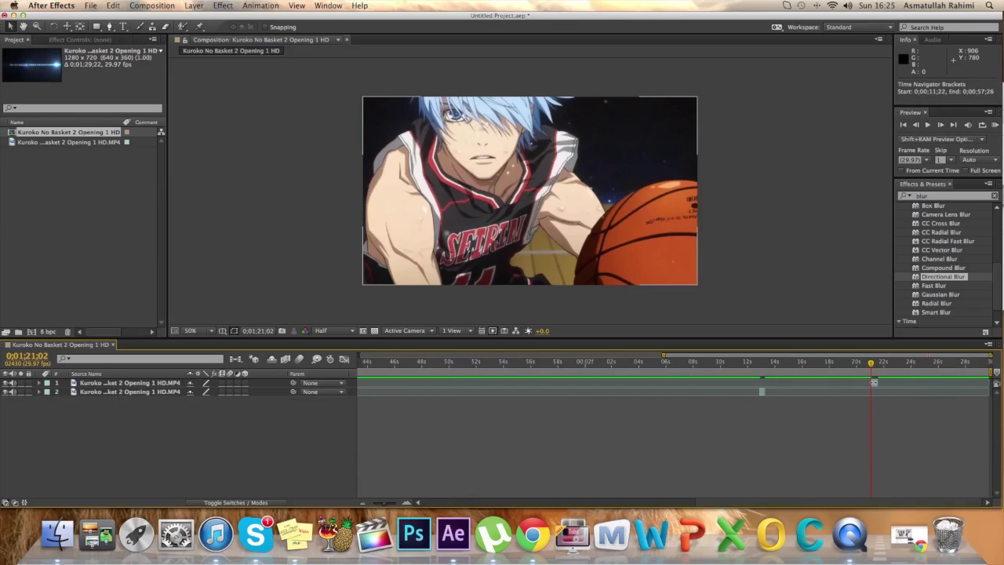
{"action": "left_click_drag", "start_coordinate": [876, 382], "coordinate": [762, 391]}
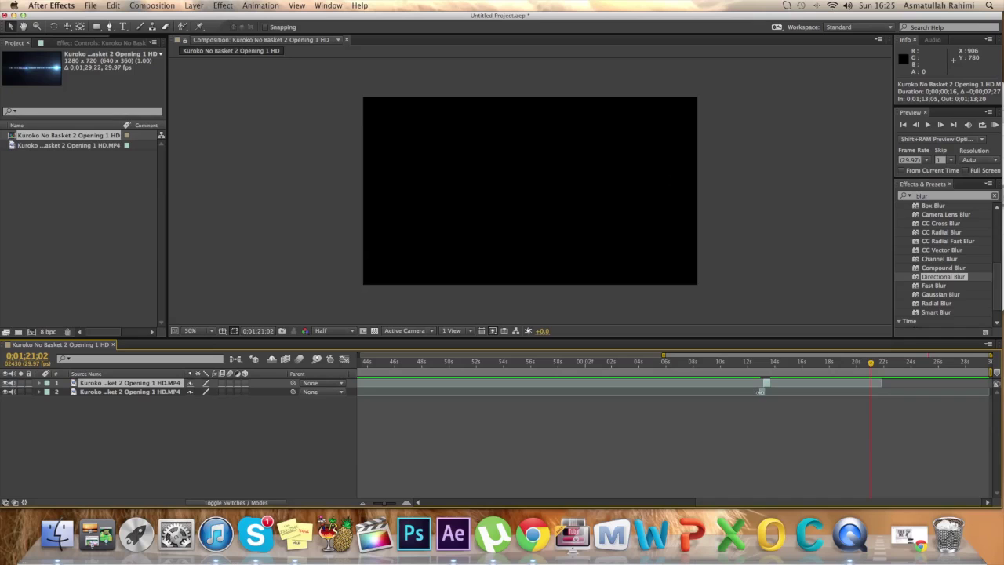
{"action": "left_click", "coordinate": [762, 390], "text": "shift"}
{"action": "left_click_drag", "start_coordinate": [767, 385], "coordinate": [374, 384]}
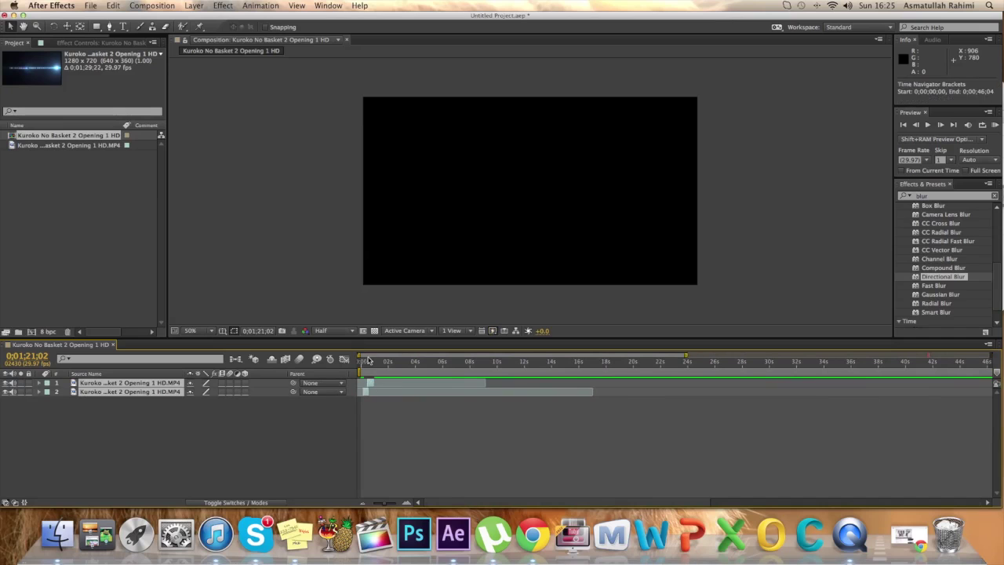
{"action": "left_click", "coordinate": [367, 362]}
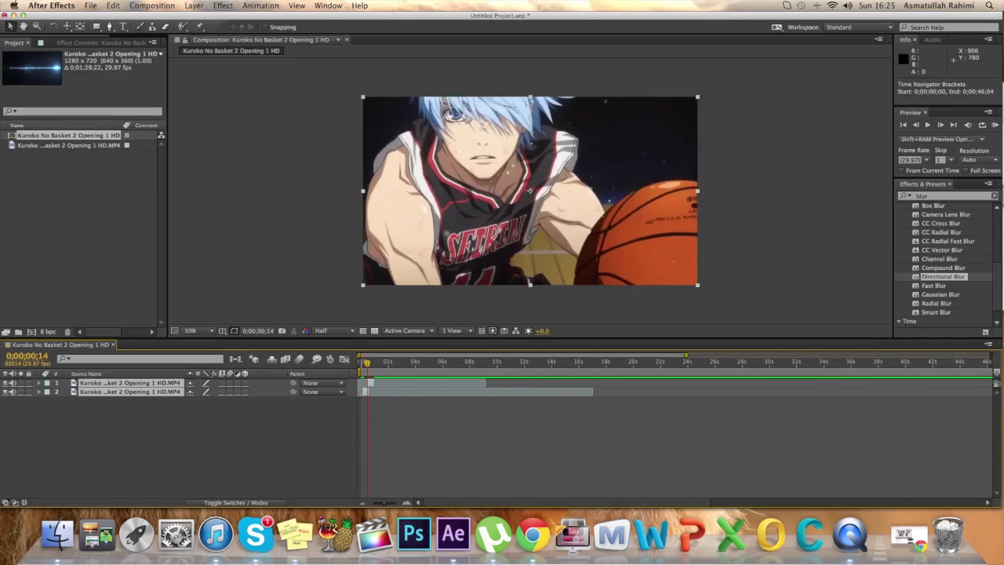
{"action": "left_click_drag", "start_coordinate": [686, 356], "coordinate": [372, 359]}
{"action": "mouse_move", "coordinate": [625, 363]}
{"action": "left_mouse_down"}
{"action": "mouse_move", "coordinate": [677, 363]}
{"action": "mouse_move", "coordinate": [615, 370]}
{"action": "left_mouse_up"}
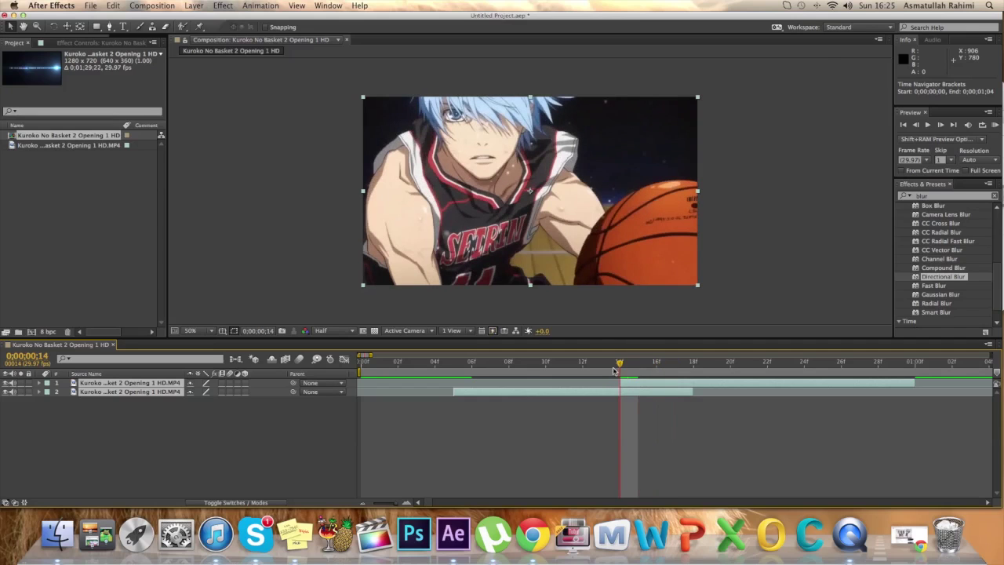
Stack the basketball player clip beneath the purple clip at the composition start, and start the purple clip at frame 12
{"action": "left_click_drag", "start_coordinate": [634, 246], "coordinate": [460, 252]}
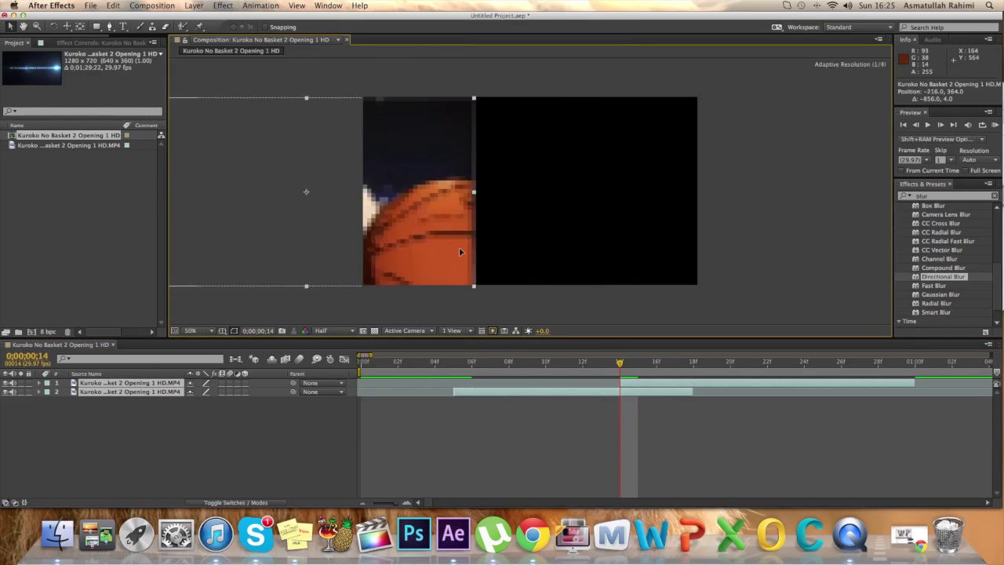
{"action": "key", "text": "super+z"}
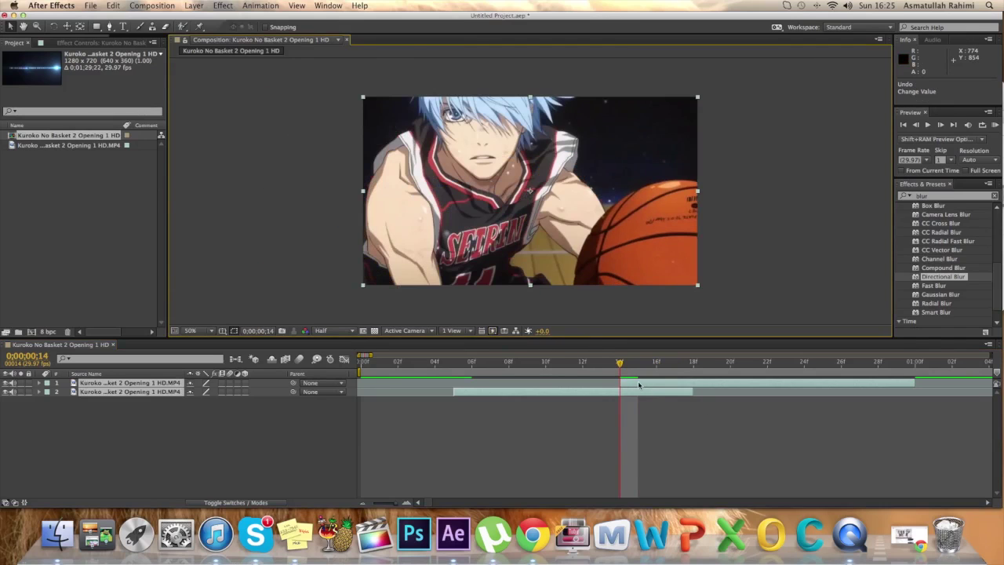
{"action": "left_click", "coordinate": [134, 414]}
{"action": "left_click_drag", "start_coordinate": [126, 383], "coordinate": [127, 398]}
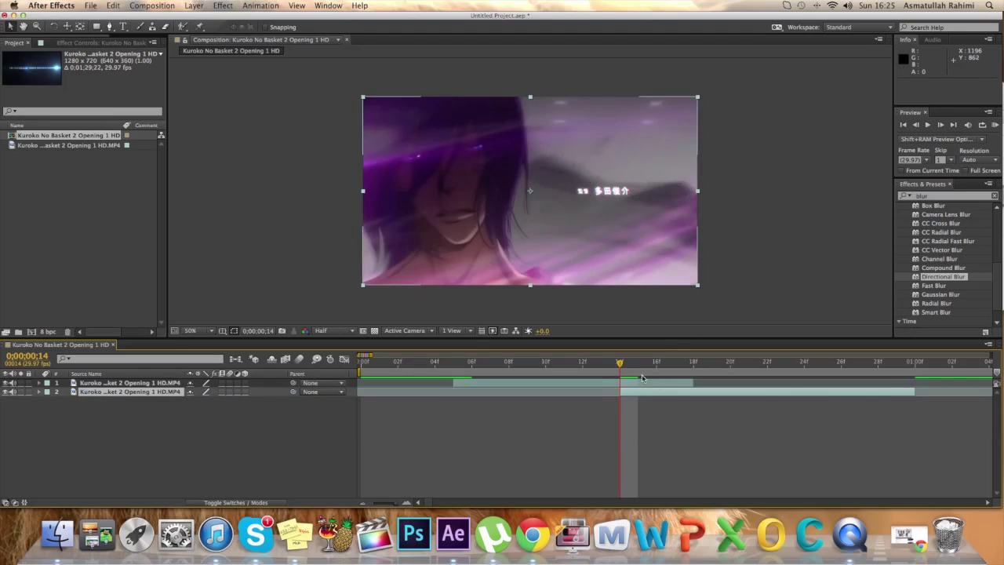
{"action": "left_click_drag", "start_coordinate": [651, 397], "coordinate": [390, 396]}
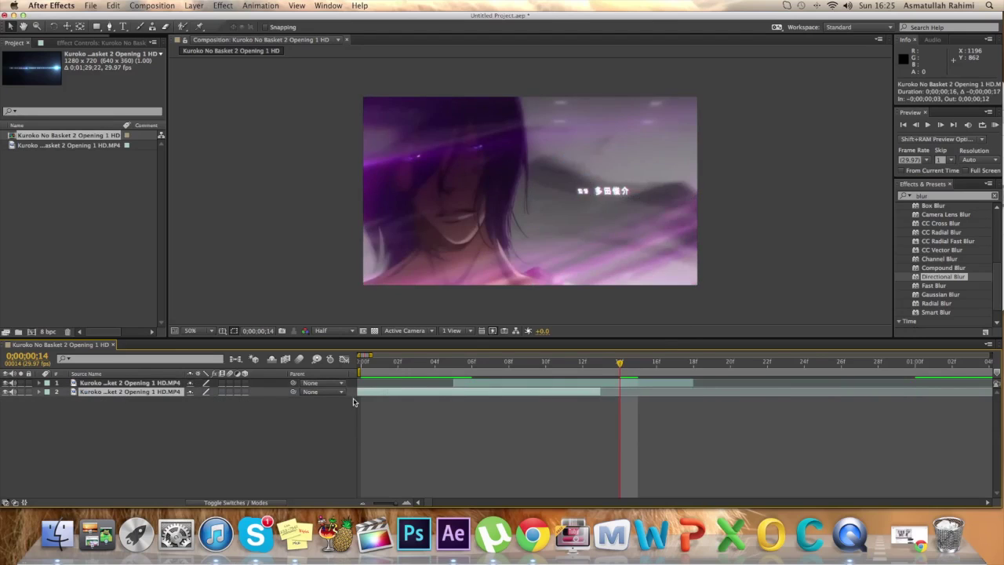
{"action": "left_click_drag", "start_coordinate": [587, 383], "coordinate": [715, 381]}
{"action": "left_click_drag", "start_coordinate": [622, 364], "coordinate": [583, 366]}
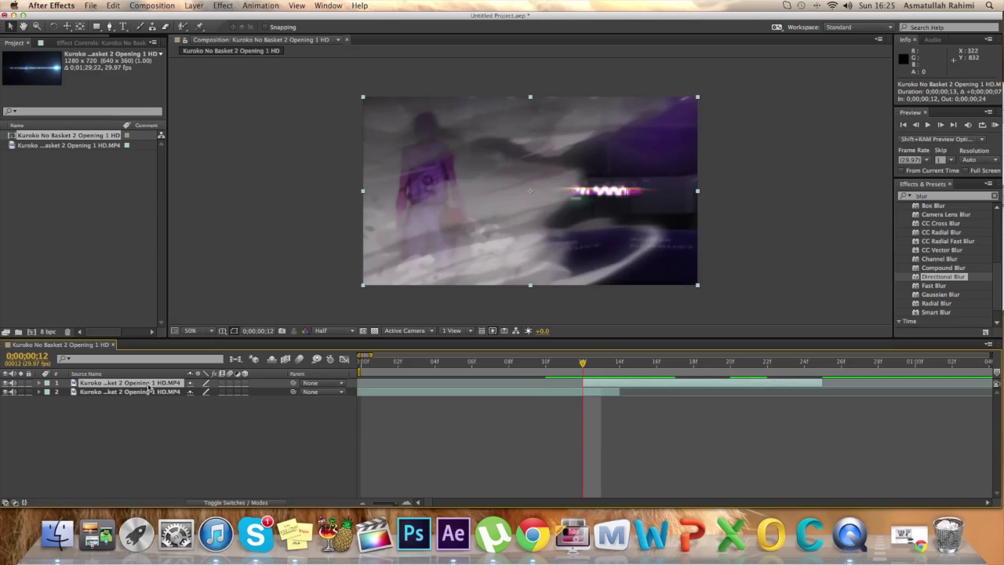
Scale both clips to about 114% by 108%, and place the upper clip edge to edge on the lower one's right side, about X 2100
{"action": "left_click", "coordinate": [111, 395], "text": "shift"}
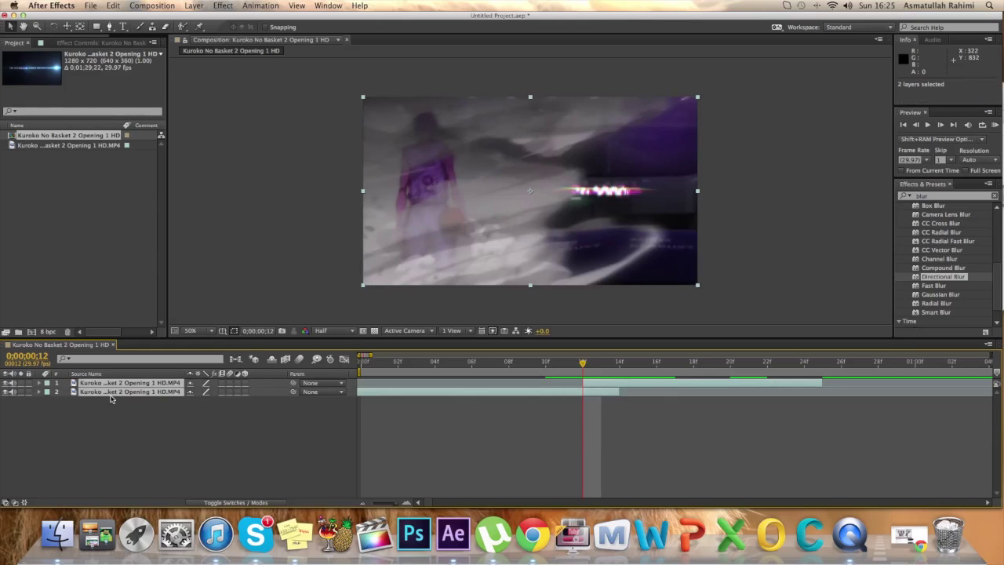
{"action": "left_click_drag", "start_coordinate": [363, 285], "coordinate": [338, 293]}
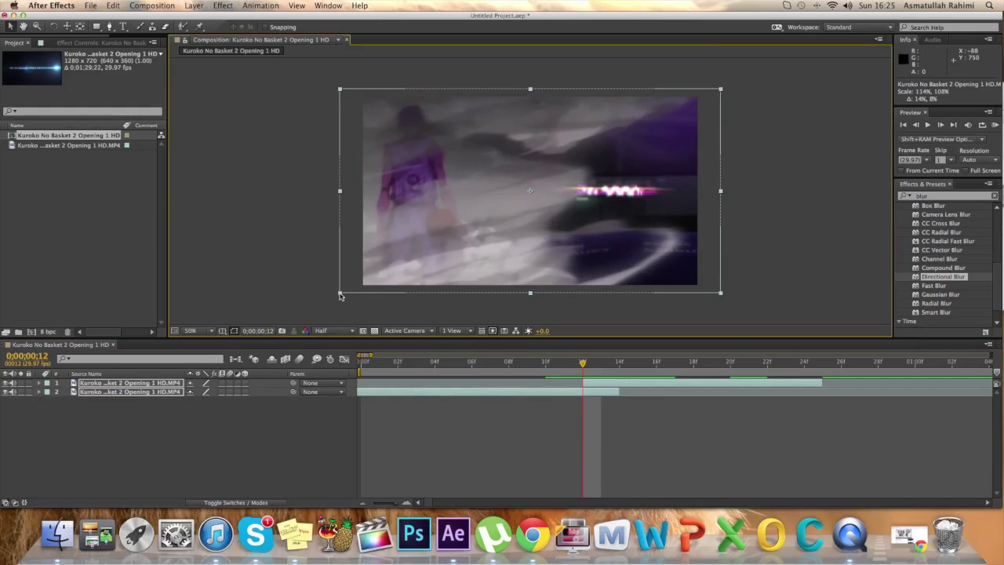
{"action": "left_click", "coordinate": [284, 272]}
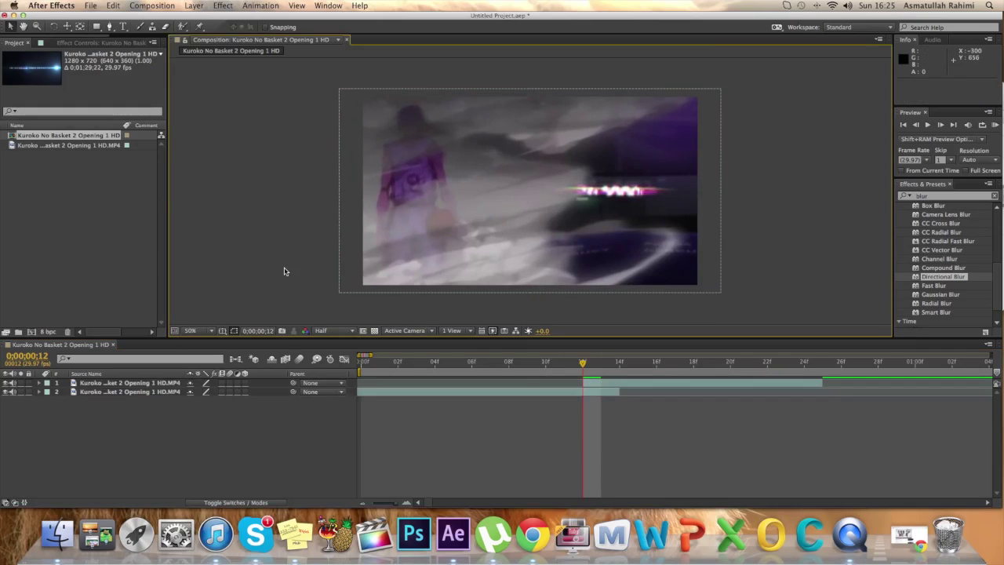
{"action": "left_click", "coordinate": [612, 385]}
{"action": "left_click_drag", "start_coordinate": [509, 228], "coordinate": [870, 227]}
{"action": "left_click_drag", "start_coordinate": [760, 218], "coordinate": [778, 219]}
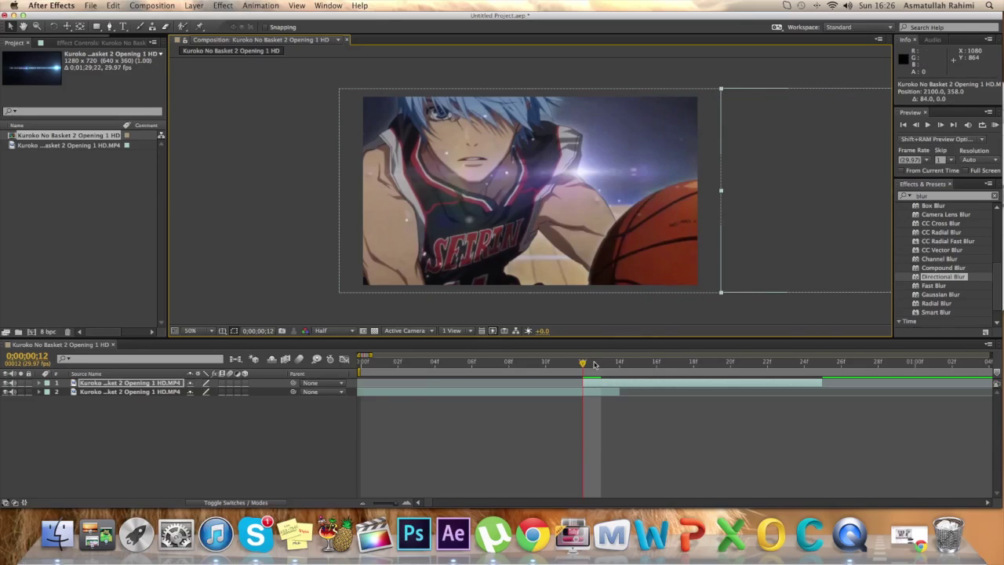
Make both clip layers 3D and add a new camera with the default settings
{"action": "left_click", "coordinate": [245, 383]}
{"action": "left_click", "coordinate": [244, 392]}
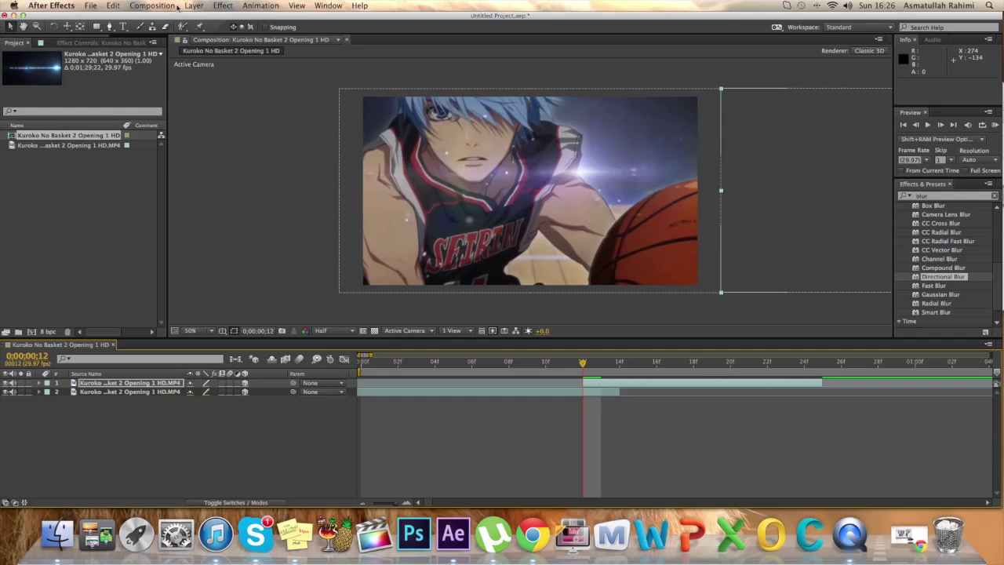
{"action": "left_click", "coordinate": [202, 5]}
{"action": "mouse_move", "coordinate": [202, 18]}
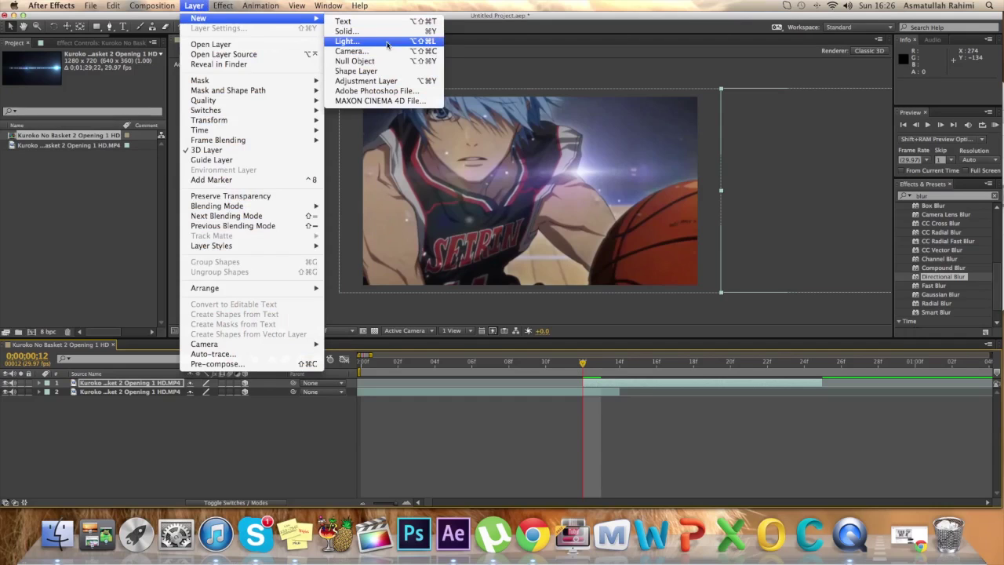
{"action": "left_click", "coordinate": [351, 51]}
{"action": "left_click", "coordinate": [834, 366]}
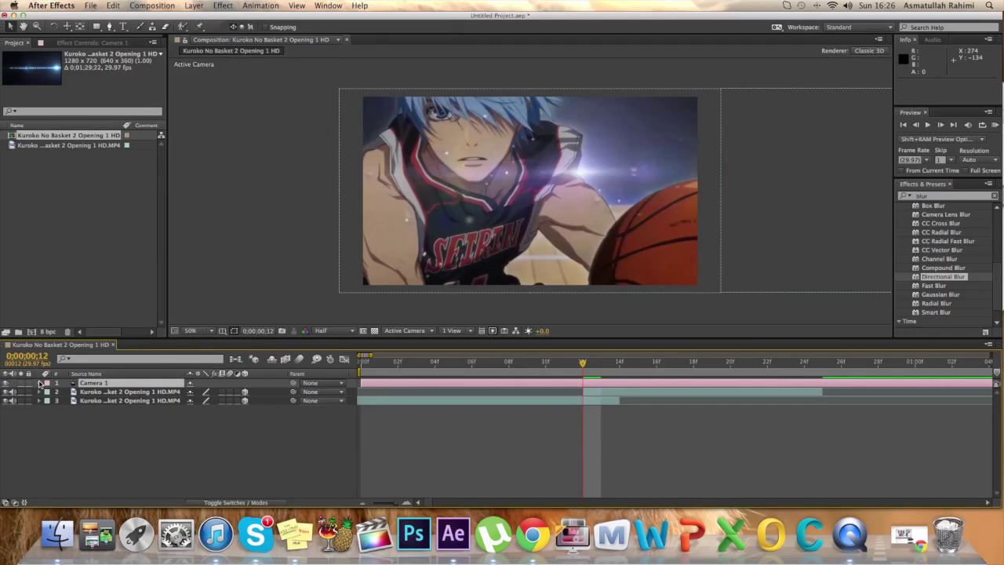
Expand the camera's transform properties and set the purple clip's start to frame 10
{"action": "left_click", "coordinate": [40, 383]}
{"action": "left_click", "coordinate": [48, 392]}
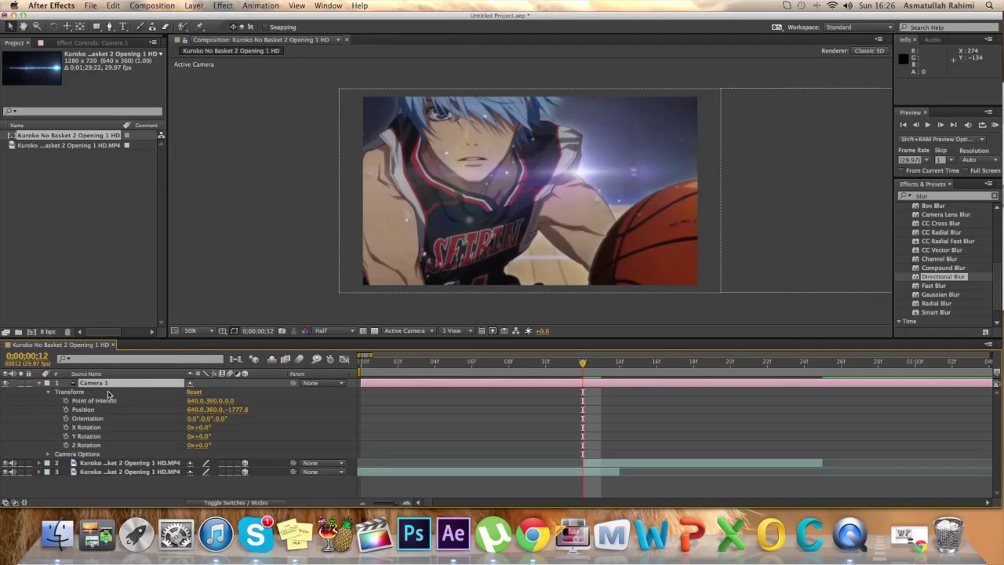
{"action": "left_click_drag", "start_coordinate": [595, 367], "coordinate": [564, 369]}
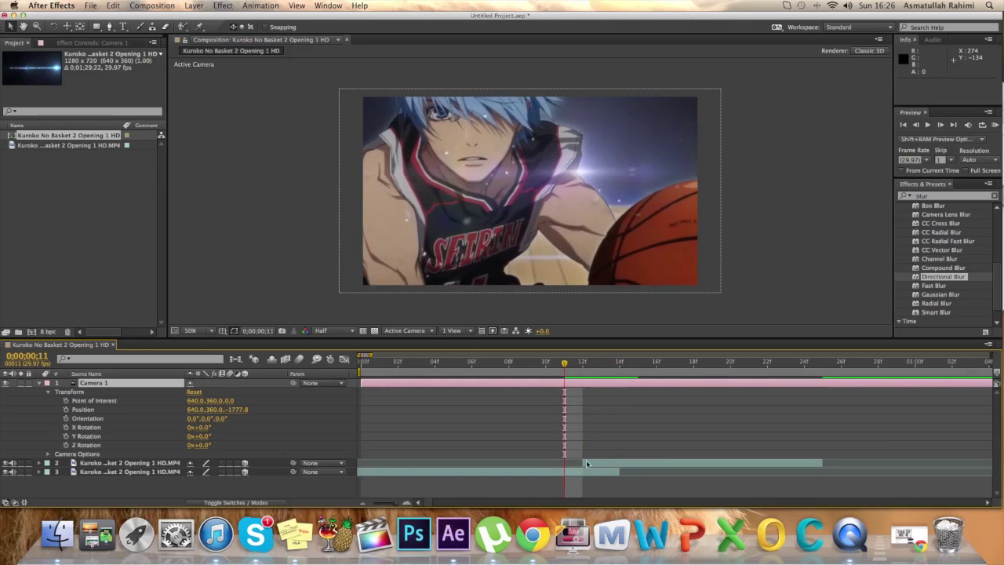
{"action": "left_click_drag", "start_coordinate": [583, 462], "coordinate": [548, 463]}
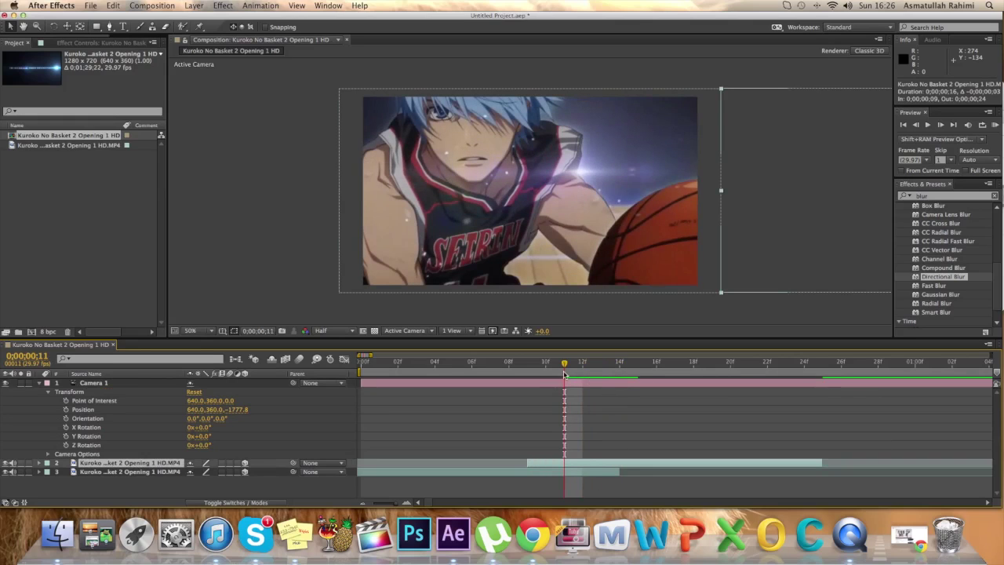
{"action": "mouse_move", "coordinate": [563, 368]}
{"action": "left_mouse_down"}
{"action": "mouse_move", "coordinate": [547, 372]}
{"action": "mouse_move", "coordinate": [585, 373]}
{"action": "mouse_move", "coordinate": [550, 378]}
{"action": "left_mouse_up"}
{"action": "left_click_drag", "start_coordinate": [528, 463], "coordinate": [547, 460]}
Start keyframing the camera's Point of Interest and Position at frame 7
{"action": "left_click_drag", "start_coordinate": [540, 368], "coordinate": [491, 367]}
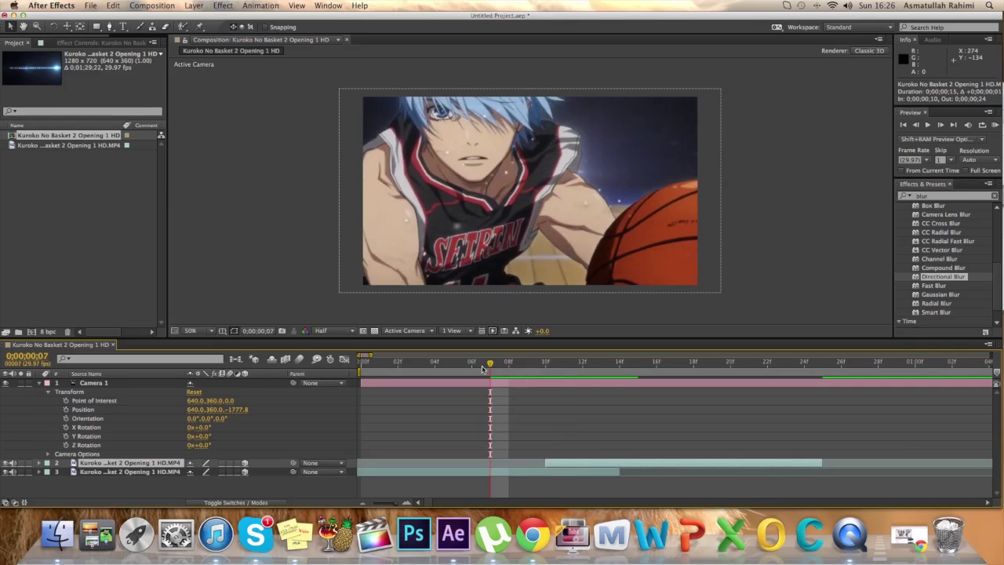
{"action": "left_click", "coordinate": [66, 401]}
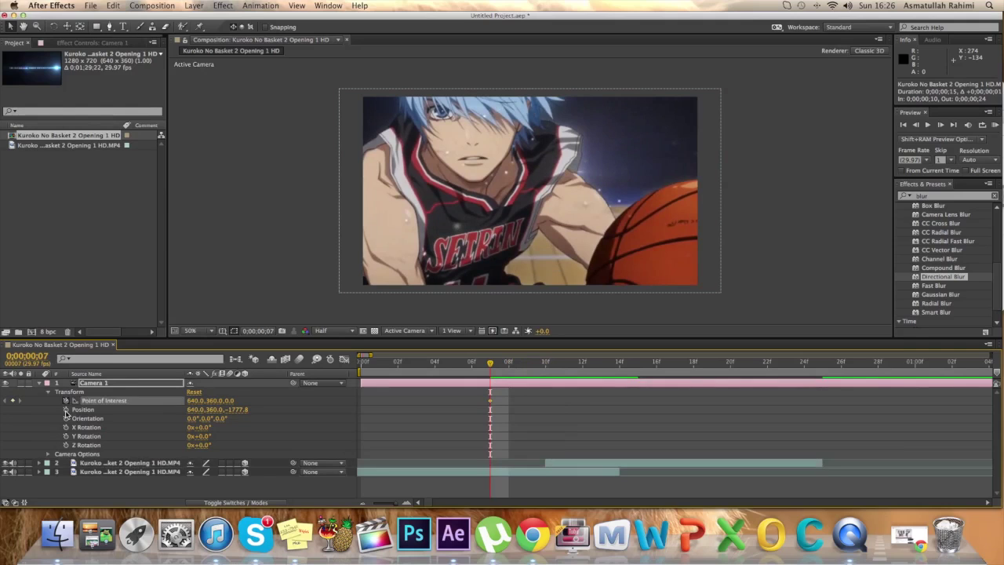
{"action": "left_click", "coordinate": [66, 409]}
Using the Track XY Camera tool, nudge the camera sideways at frames 7, 9 and 11 to keyframe a slight sway
{"action": "left_click_drag", "start_coordinate": [67, 28], "coordinate": [106, 53]}
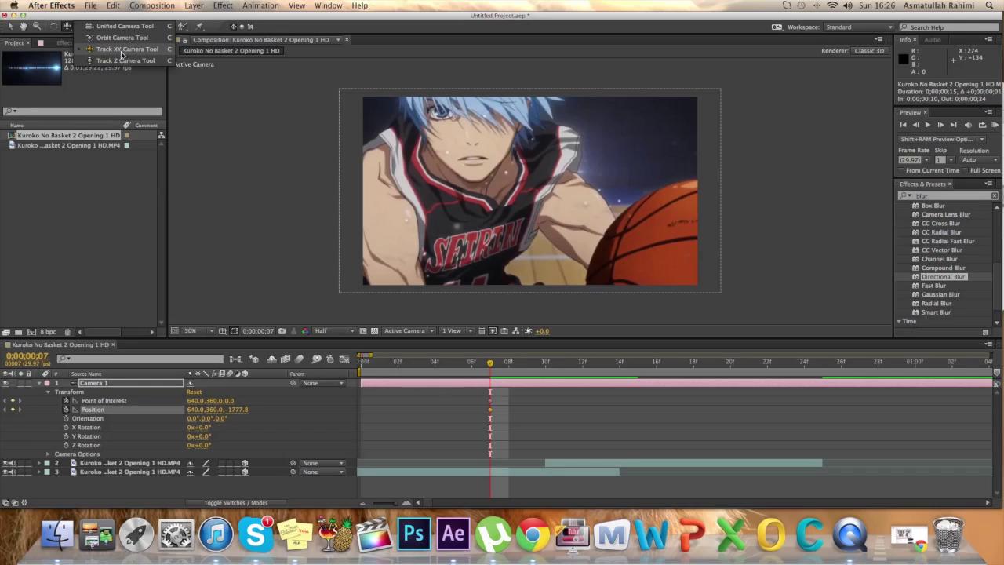
{"action": "left_click_drag", "start_coordinate": [131, 53], "coordinate": [133, 56]}
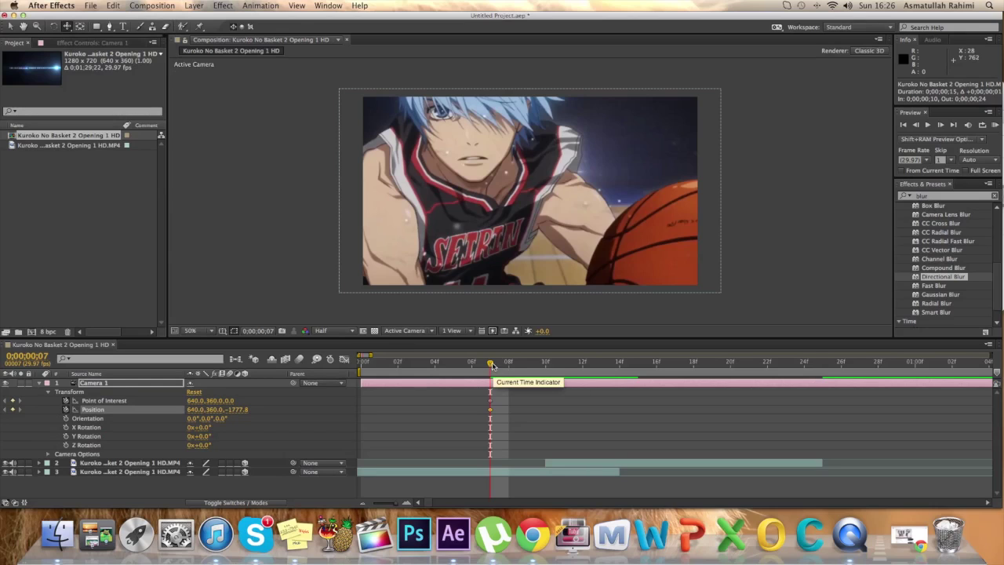
{"action": "left_click_drag", "start_coordinate": [667, 279], "coordinate": [654, 280]}
{"action": "left_click_drag", "start_coordinate": [492, 366], "coordinate": [511, 366]}
{"action": "left_click_drag", "start_coordinate": [497, 282], "coordinate": [517, 277]}
{"action": "left_click_drag", "start_coordinate": [529, 362], "coordinate": [563, 364]}
{"action": "left_click_drag", "start_coordinate": [595, 323], "coordinate": [490, 369]}
Readjust the camera's sideways offset at frames 7, 9 and 11, reaching about X 602 at frame 11
{"action": "left_click", "coordinate": [404, 226]}
{"action": "left_click_drag", "start_coordinate": [405, 226], "coordinate": [425, 226]}
{"action": "left_click_drag", "start_coordinate": [494, 365], "coordinate": [528, 366]}
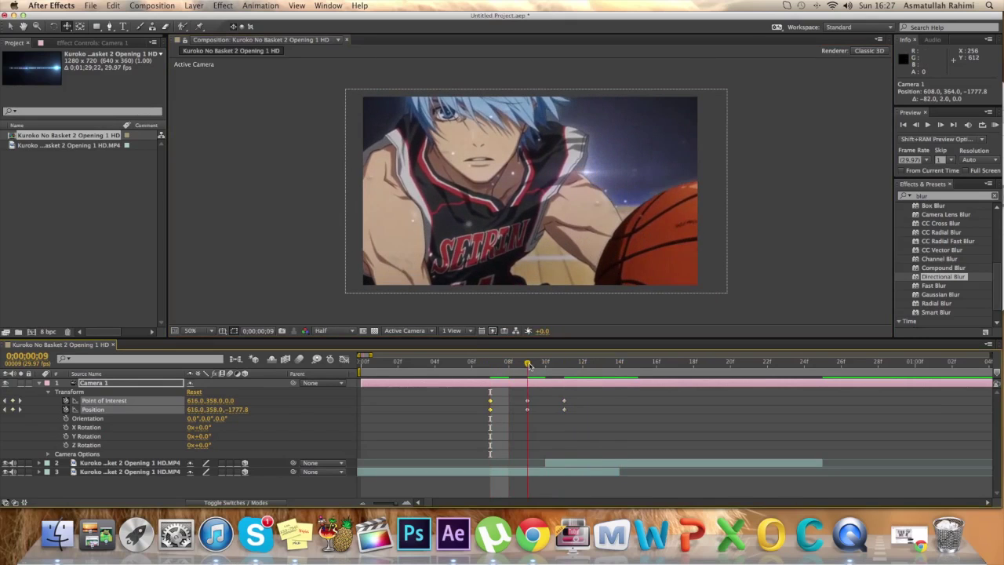
{"action": "left_click_drag", "start_coordinate": [576, 258], "coordinate": [565, 257]}
{"action": "left_click_drag", "start_coordinate": [528, 365], "coordinate": [565, 365]}
{"action": "left_click_drag", "start_coordinate": [512, 260], "coordinate": [517, 259]}
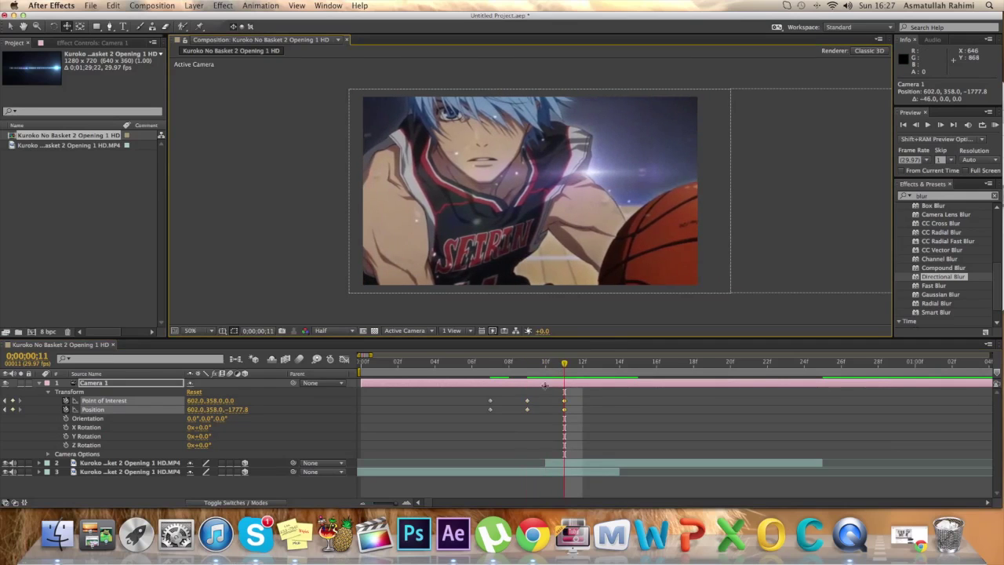
Extend the lower clip's end to frame 15 and pan the camera to about X 2120 at frame 14
{"action": "left_click_drag", "start_coordinate": [565, 364], "coordinate": [618, 367]}
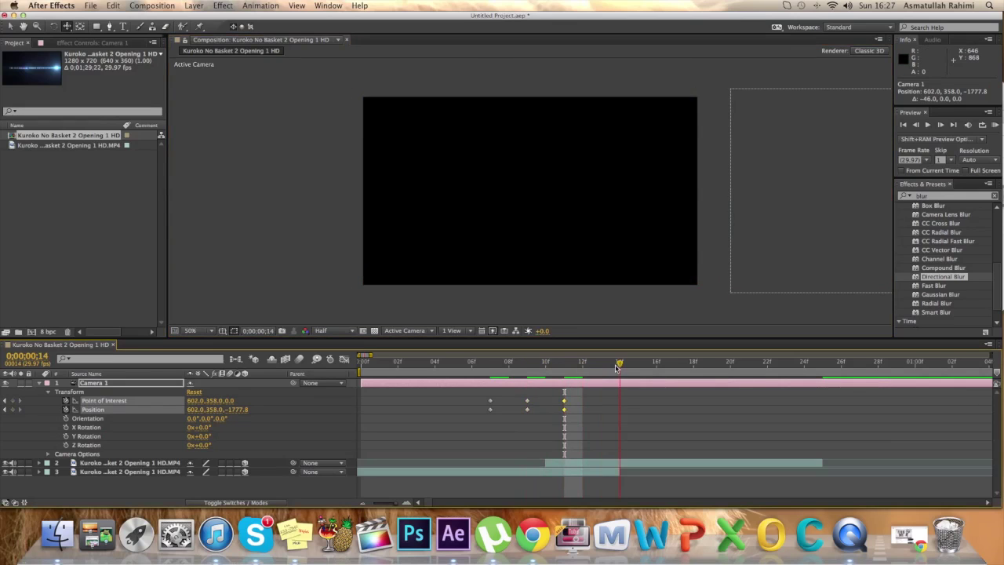
{"action": "left_click", "coordinate": [621, 471]}
{"action": "left_click_drag", "start_coordinate": [789, 259], "coordinate": [385, 259]}
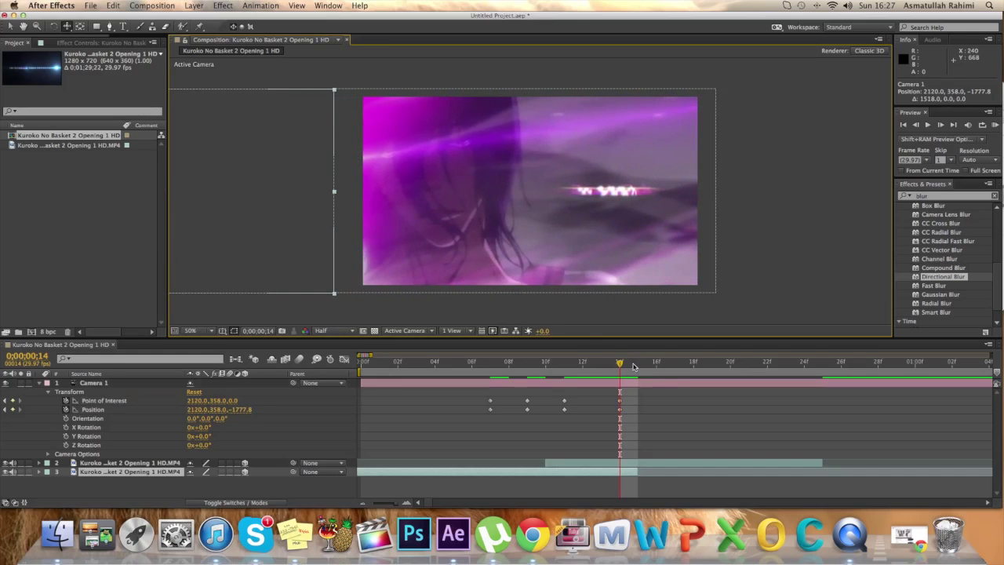
Pan the camera back slightly to about X 2082 at frame 16 and collapse its properties
{"action": "left_click", "coordinate": [621, 365]}
{"action": "left_click_drag", "start_coordinate": [625, 366], "coordinate": [657, 365]}
{"action": "left_click_drag", "start_coordinate": [489, 262], "coordinate": [499, 260]}
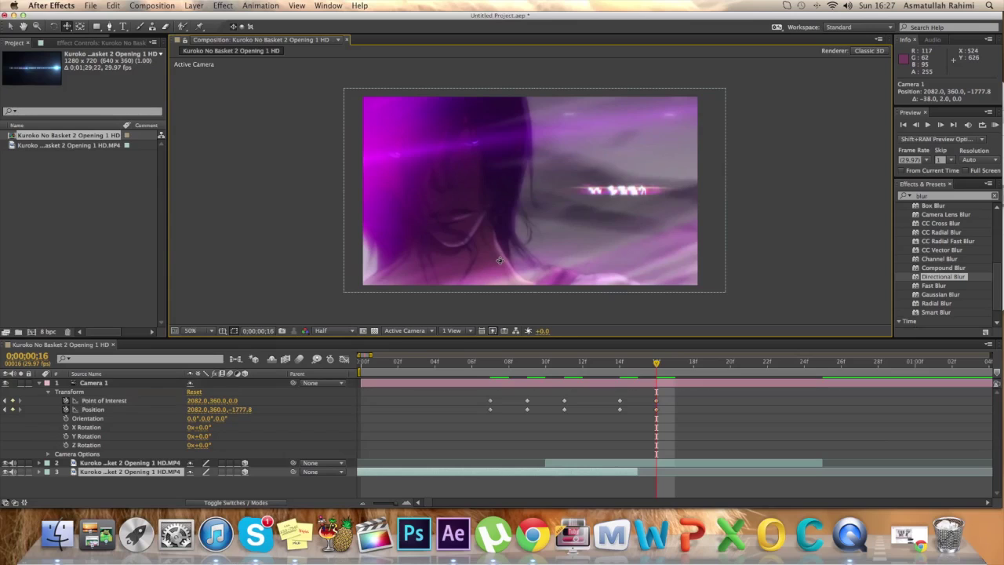
{"action": "left_click", "coordinate": [40, 383]}
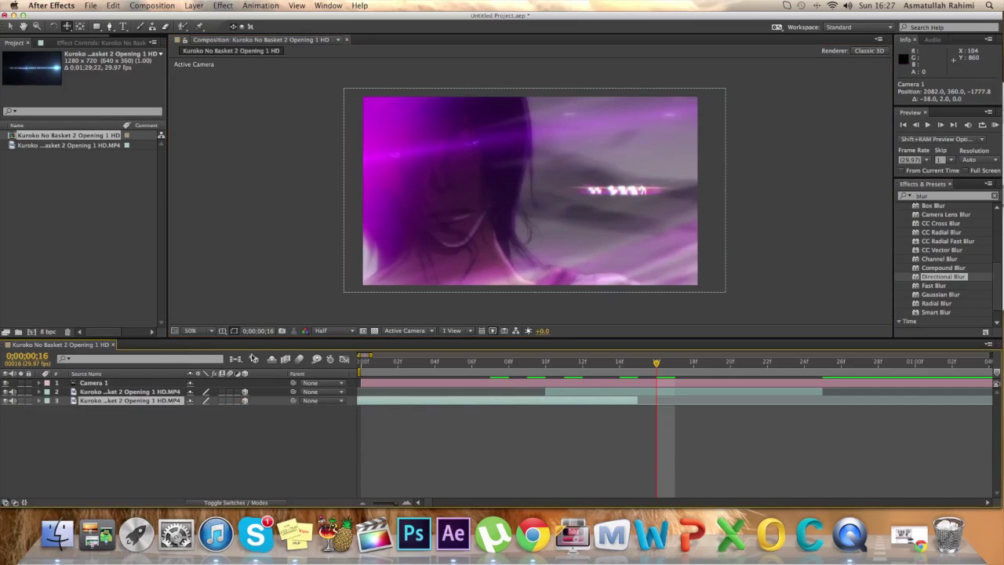
Add an adjustment layer above the camera and apply Directional Blur to it
{"action": "left_click", "coordinate": [125, 383]}
{"action": "left_click", "coordinate": [194, 6]}
{"action": "mouse_move", "coordinate": [200, 18]}
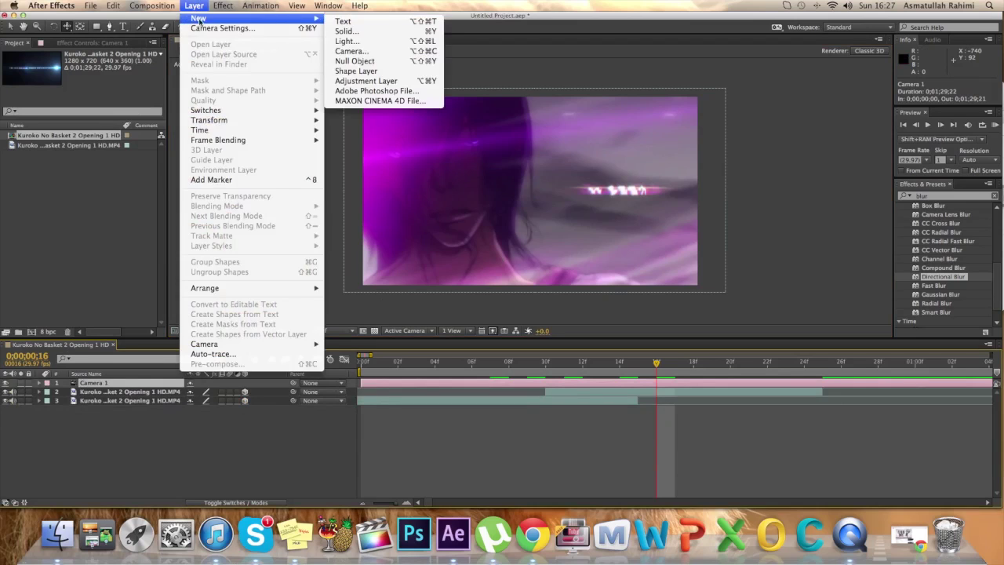
{"action": "left_click", "coordinate": [381, 81]}
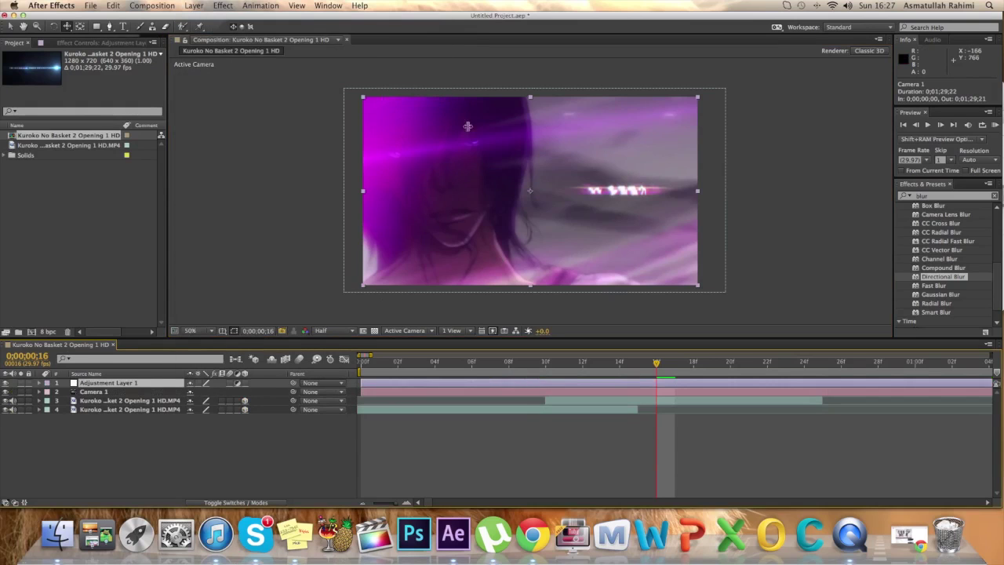
{"action": "left_click_drag", "start_coordinate": [944, 281], "coordinate": [153, 386]}
Set the Direction of the adjustment layer's Directional Blur to 90°
{"action": "left_click_drag", "start_coordinate": [656, 365], "coordinate": [546, 375]}
{"action": "left_click", "coordinate": [552, 383]}
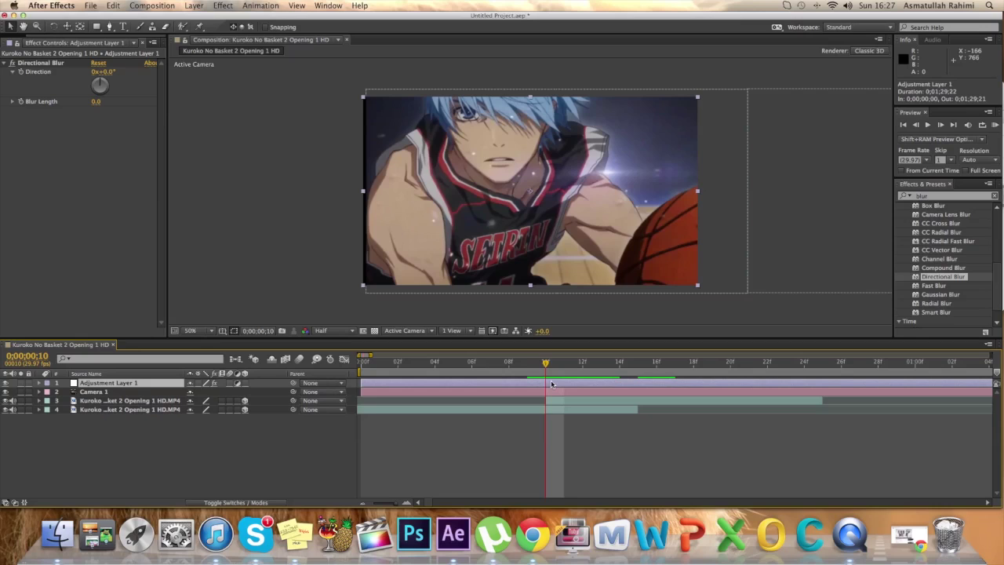
{"action": "key", "text": "e"}
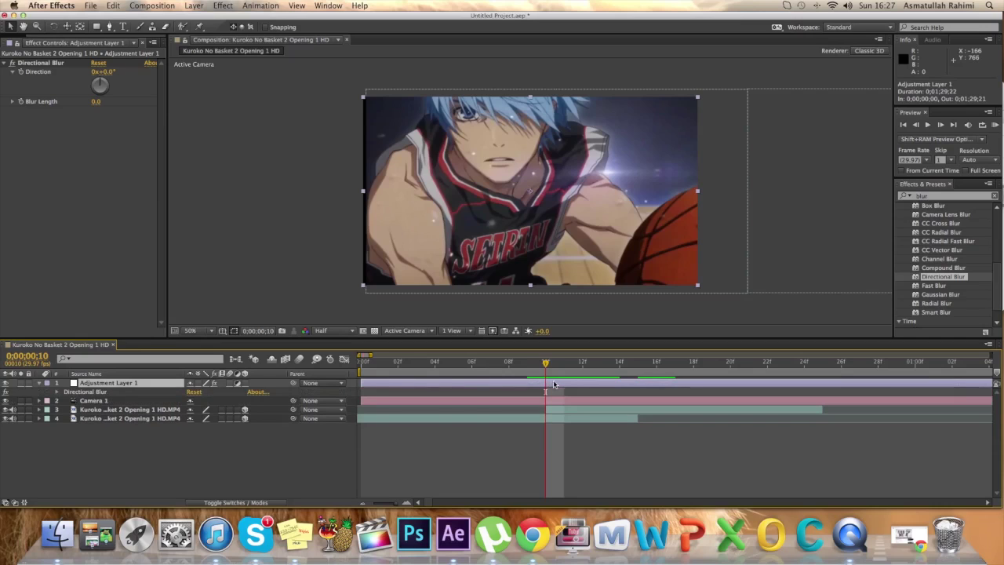
{"action": "left_click", "coordinate": [56, 392]}
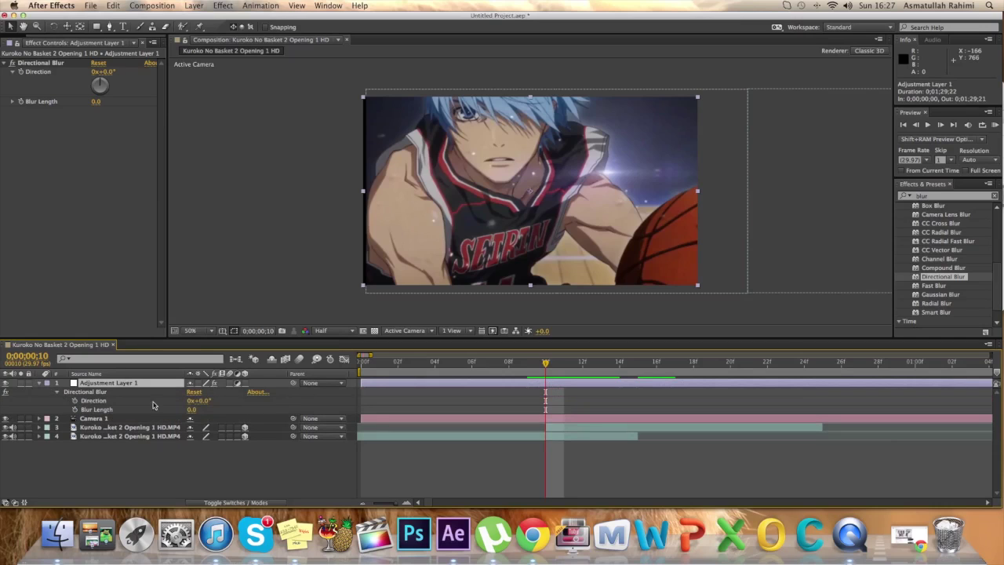
{"action": "left_click", "coordinate": [203, 401]}
{"action": "type", "text": "90"}
{"action": "key", "text": "Return"}
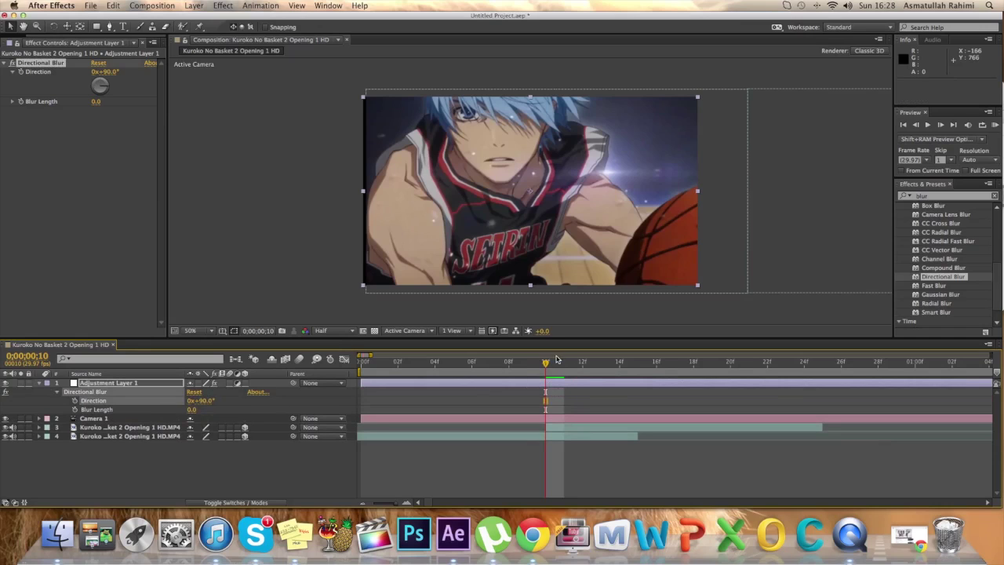
Keyframe the Blur Length at 0 on frame 9, about 104.6 on frame 13 and 0 on frame 17
{"action": "mouse_move", "coordinate": [546, 367]}
{"action": "left_mouse_down"}
{"action": "mouse_move", "coordinate": [583, 368]}
{"action": "mouse_move", "coordinate": [531, 374]}
{"action": "left_mouse_up"}
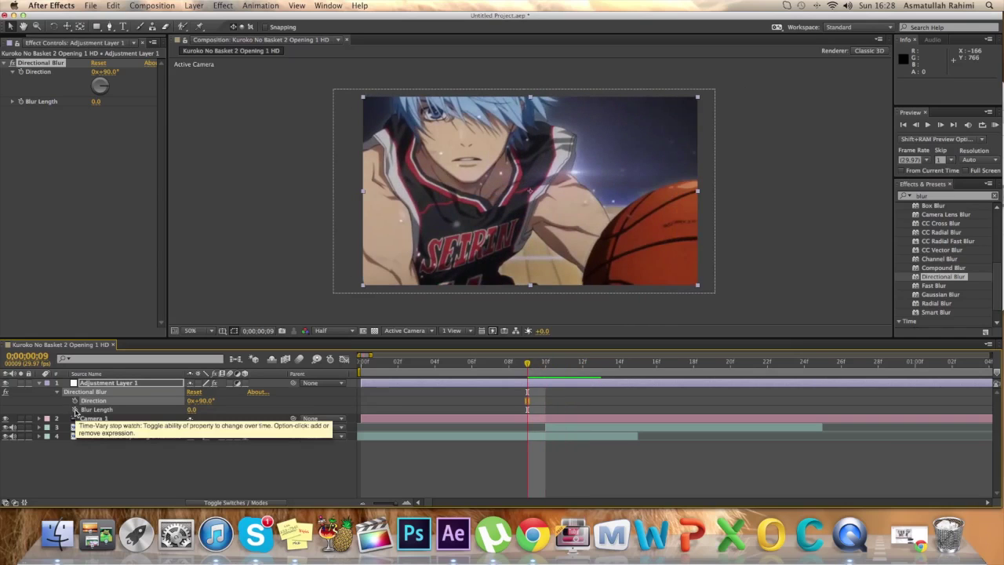
{"action": "left_click", "coordinate": [75, 410]}
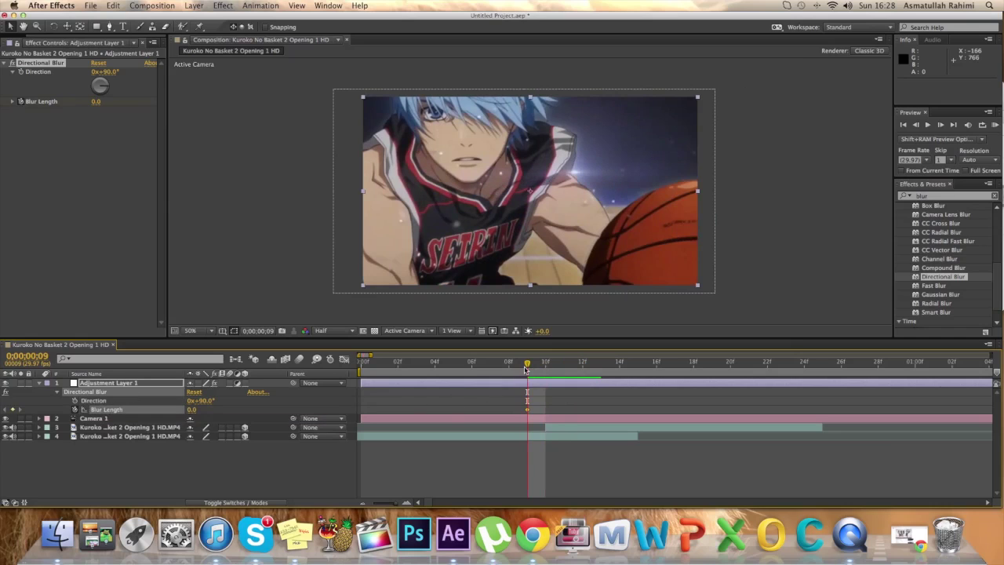
{"action": "left_click_drag", "start_coordinate": [537, 367], "coordinate": [601, 366]}
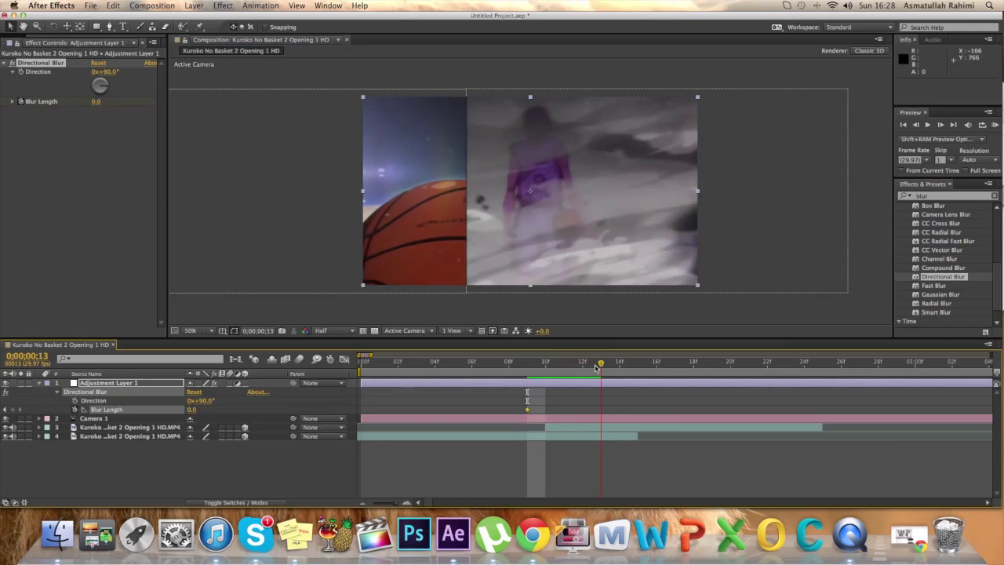
{"action": "left_click_drag", "start_coordinate": [191, 414], "coordinate": [739, 418]}
{"action": "left_click_drag", "start_coordinate": [605, 368], "coordinate": [676, 368]}
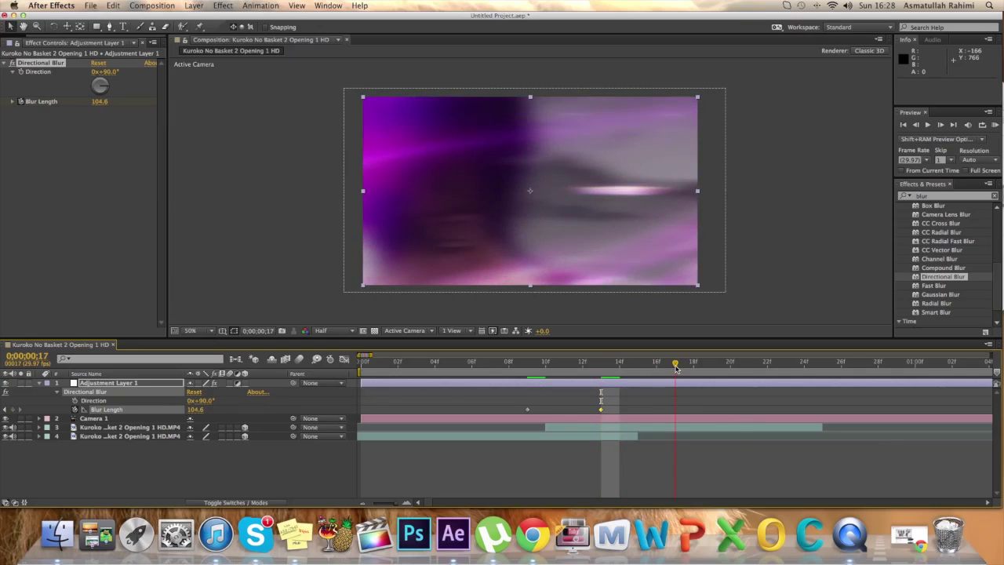
{"action": "left_click", "coordinate": [196, 410]}
{"action": "type", "text": "0"}
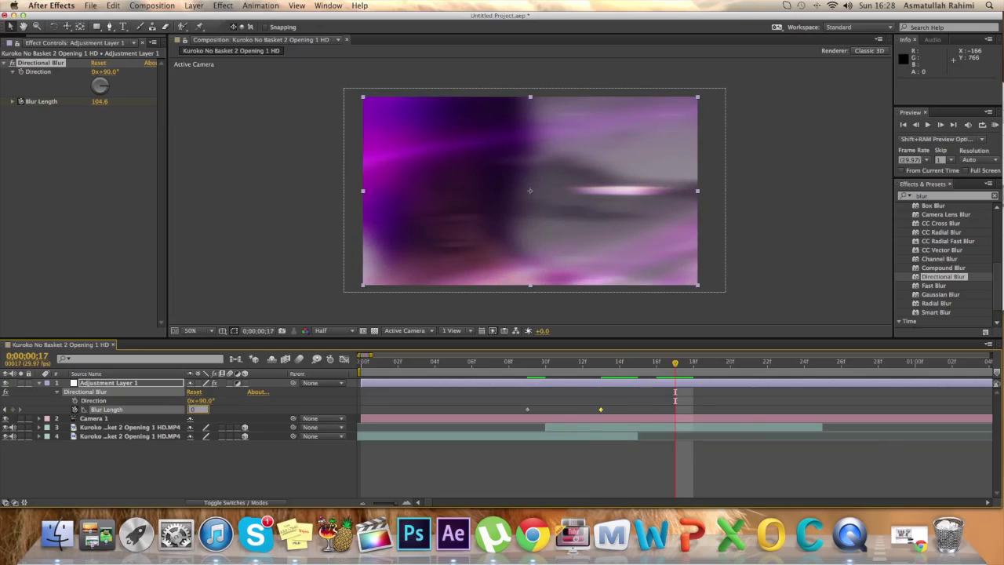
{"action": "key", "text": "Return"}
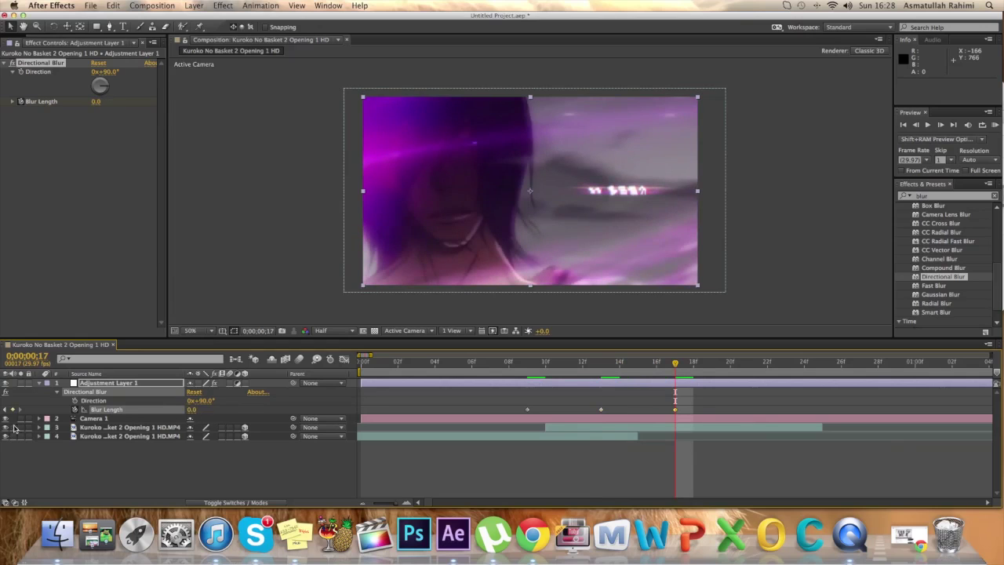
Set the work area to span frames 0 to 22 and play a RAM preview of the blurred transition
{"action": "left_click_drag", "start_coordinate": [676, 369], "coordinate": [765, 365]}
{"action": "key", "text": "n"}
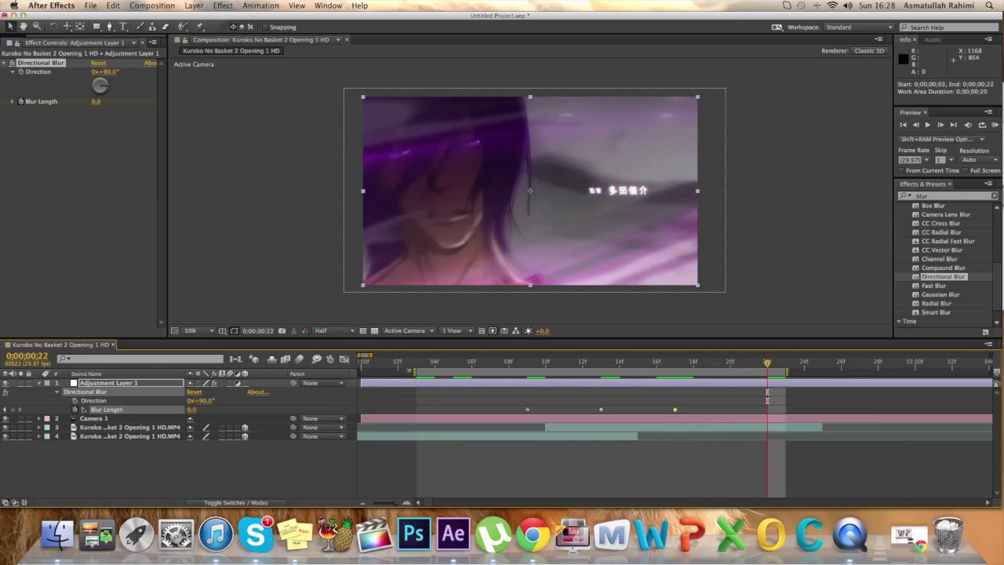
{"action": "left_click_drag", "start_coordinate": [416, 371], "coordinate": [362, 371]}
{"action": "left_click", "coordinate": [995, 126]}
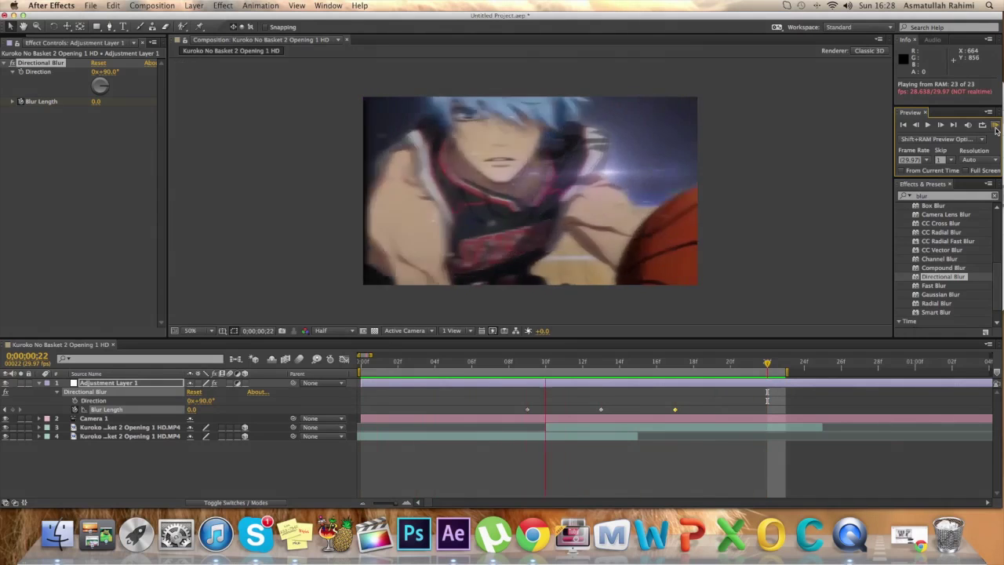
{"action": "key", "text": "space"}
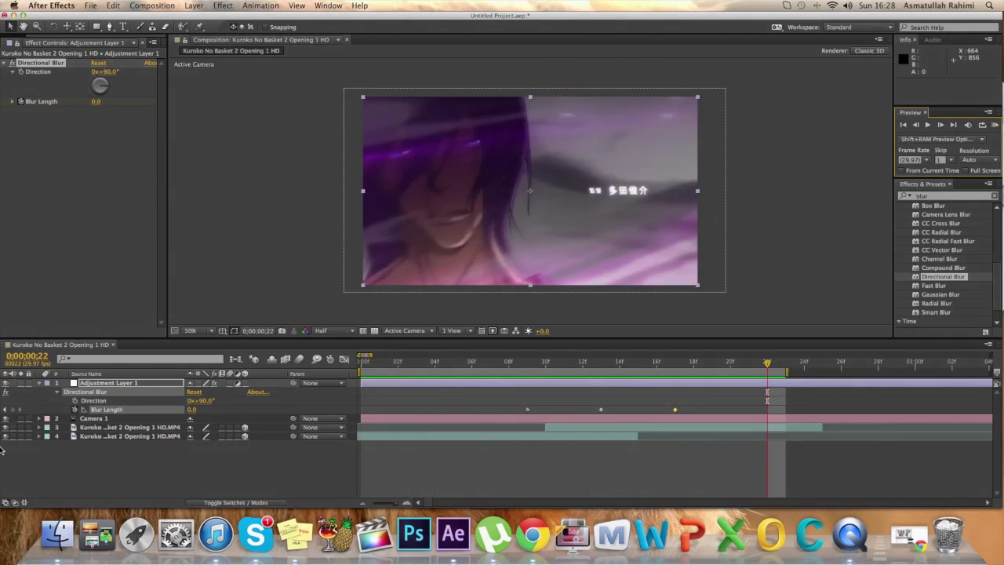
Expand the camera's properties, extend the lower clip's end to frame 18 and the upper clip's start back to frame 5
{"action": "left_click", "coordinate": [40, 383]}
{"action": "left_click", "coordinate": [39, 392]}
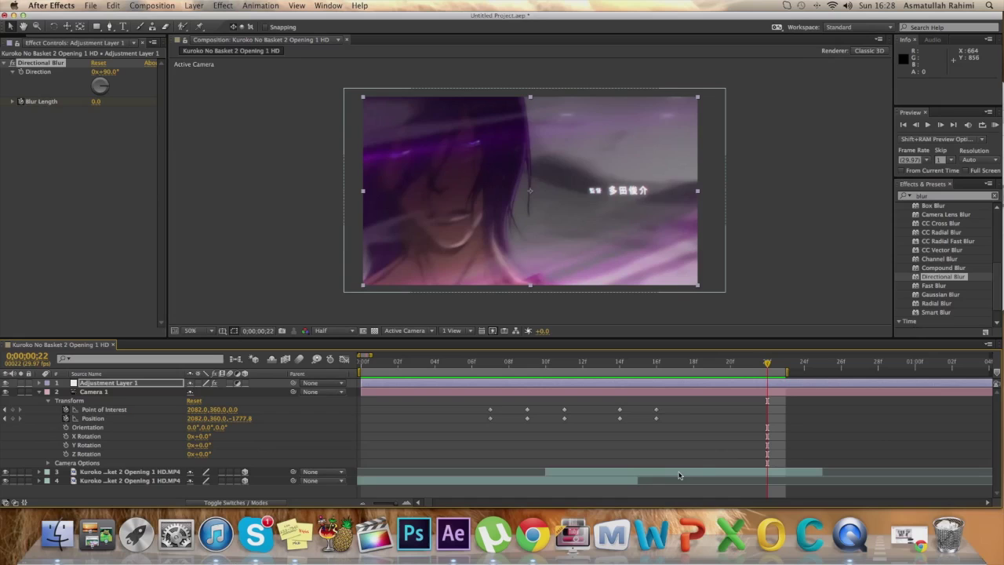
{"action": "left_click_drag", "start_coordinate": [637, 479], "coordinate": [711, 479]}
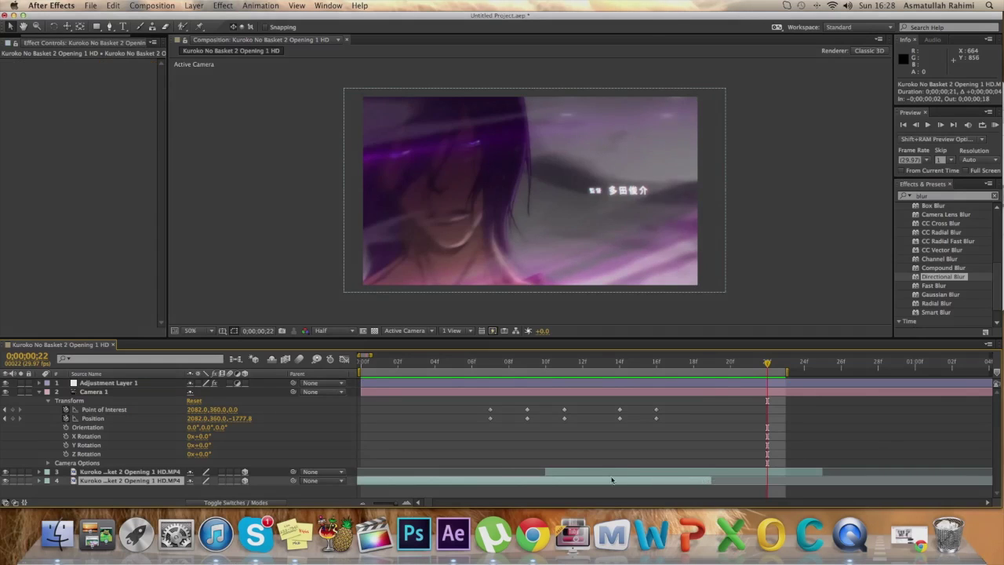
{"action": "left_click_drag", "start_coordinate": [548, 472], "coordinate": [459, 470]}
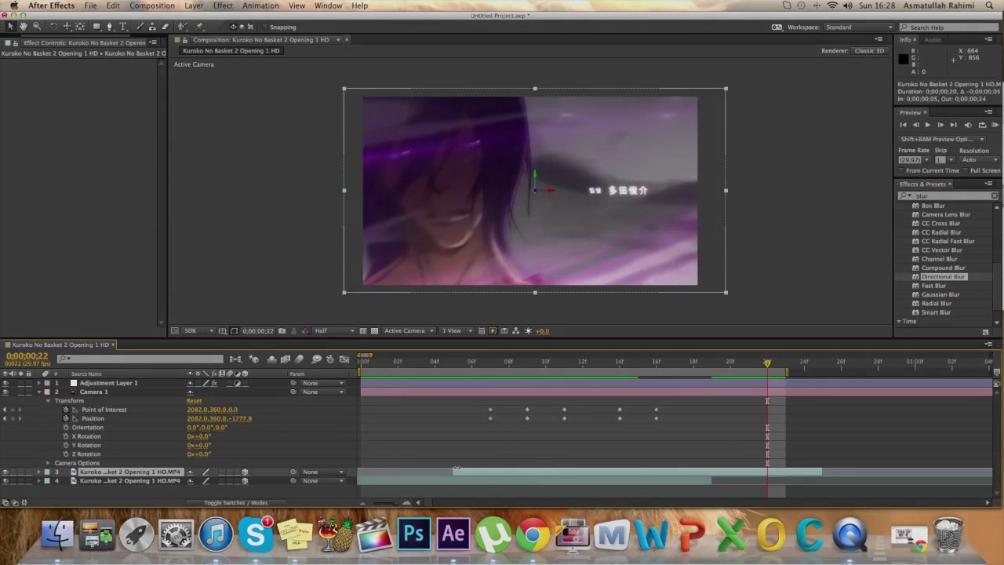
Retime the camera's Point of Interest and Position keyframes to frames 1, 4, 7, 16 and 18, and preview the result
{"action": "left_click_drag", "start_coordinate": [583, 434], "coordinate": [417, 418]}
{"action": "left_click_drag", "start_coordinate": [436, 446], "coordinate": [374, 413]}
{"action": "left_click_drag", "start_coordinate": [465, 444], "coordinate": [425, 413]}
{"action": "left_click_drag", "start_coordinate": [711, 450], "coordinate": [620, 415]}
{"action": "mouse_move", "coordinate": [675, 437]}
{"action": "left_mouse_down"}
{"action": "mouse_move", "coordinate": [611, 407]}
{"action": "mouse_move", "coordinate": [684, 424]}
{"action": "left_mouse_up"}
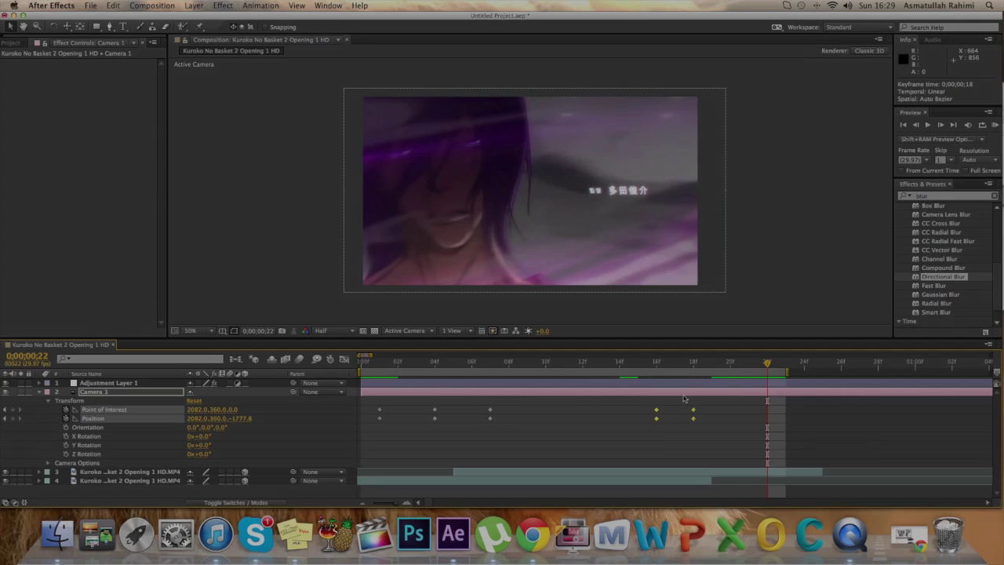
{"action": "left_click", "coordinate": [995, 125]}
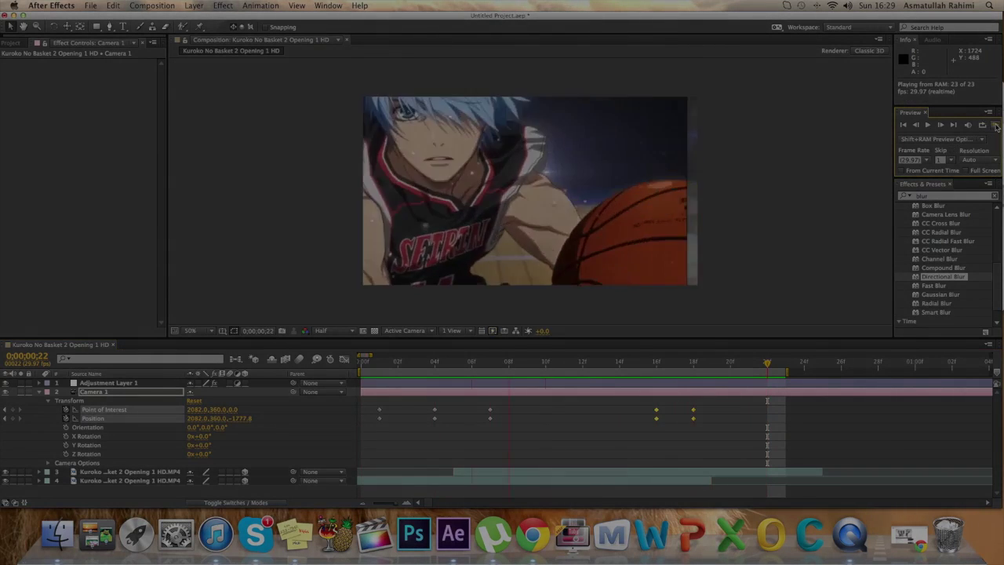
{"action": "left_click", "coordinate": [995, 125]}
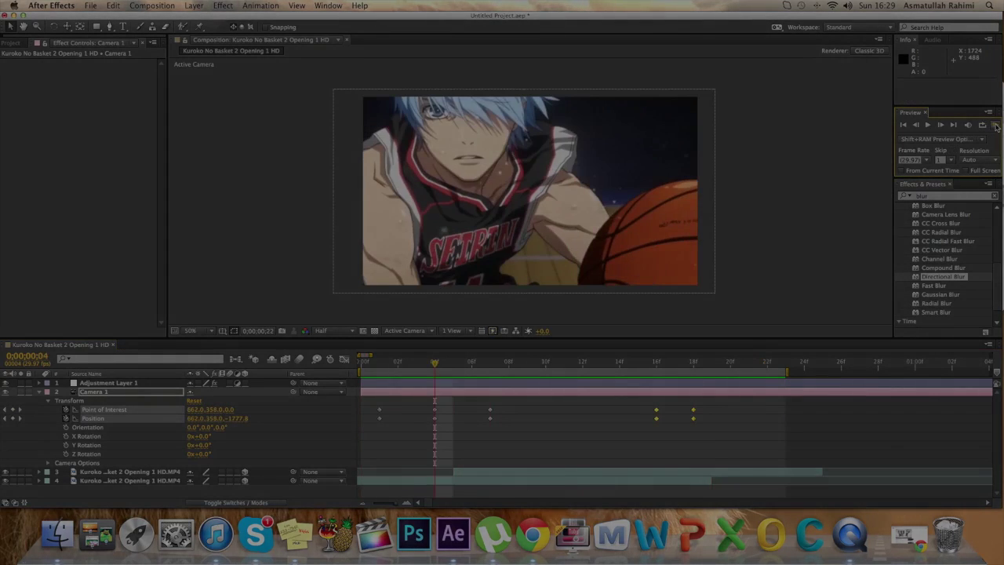